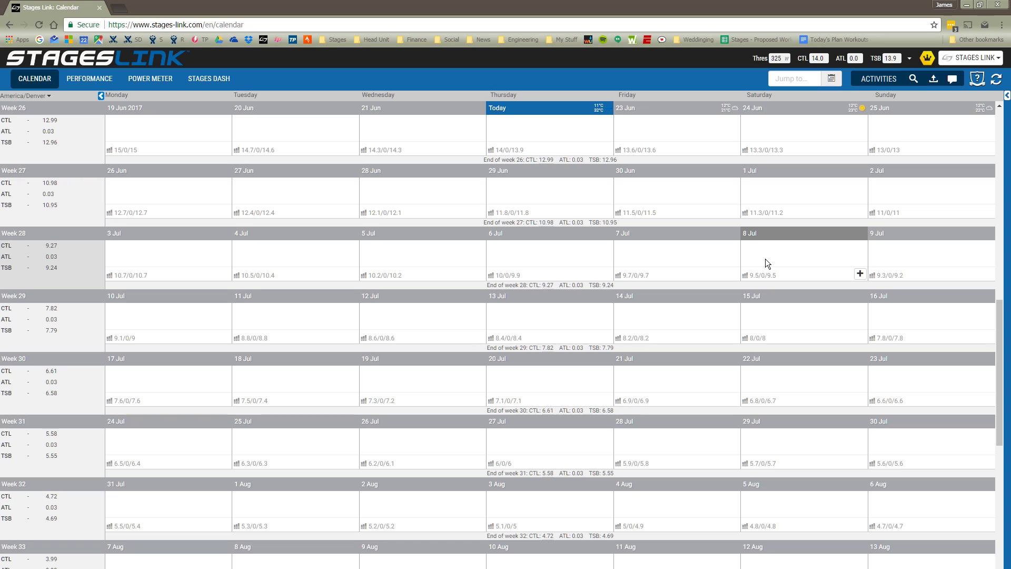
- From My plans, start a plan aimed at a specific goal and begin the survey
{"action": "left_click", "coordinate": [986, 62]}
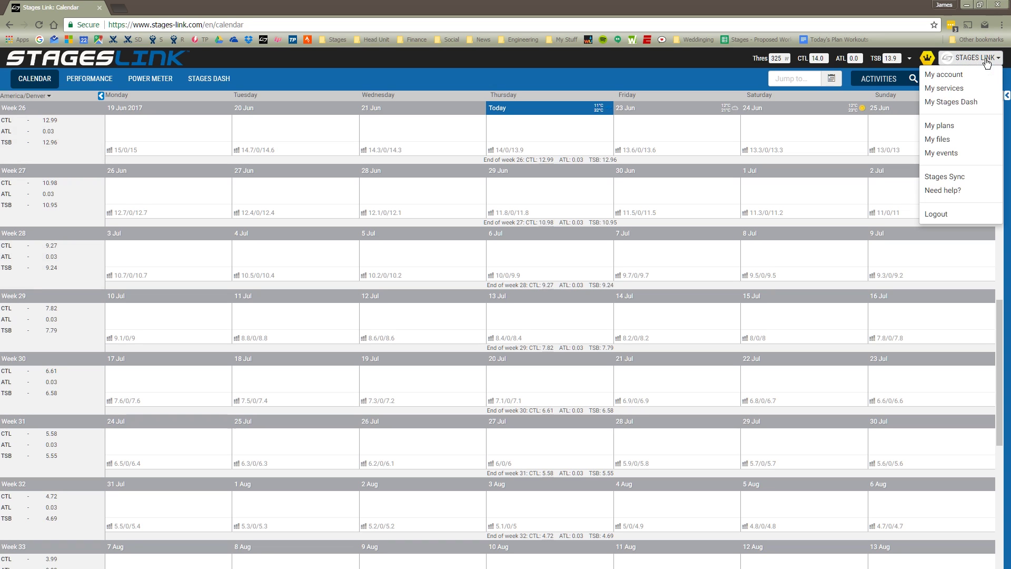
{"action": "left_click", "coordinate": [944, 126]}
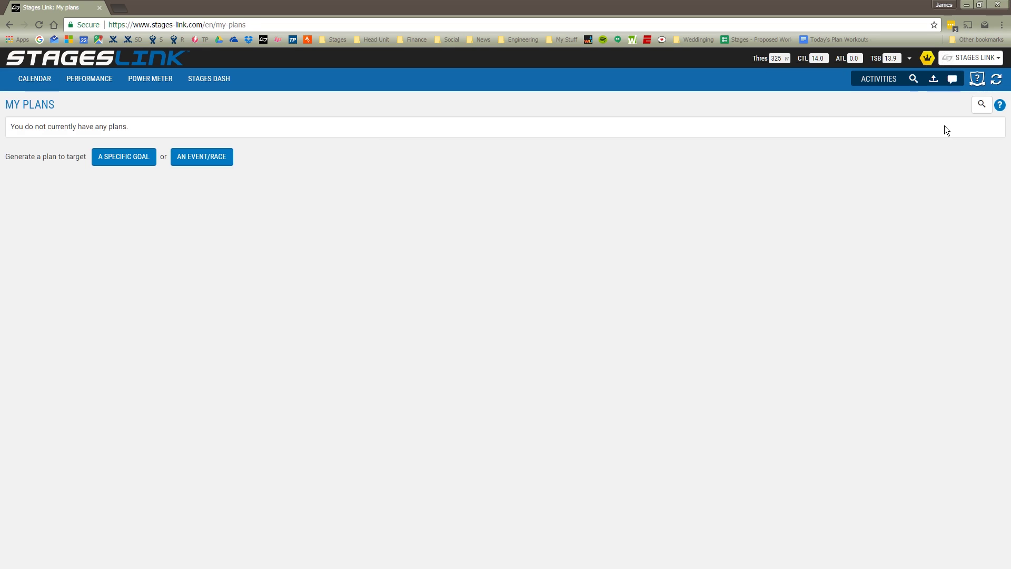
{"action": "left_click", "coordinate": [127, 165]}
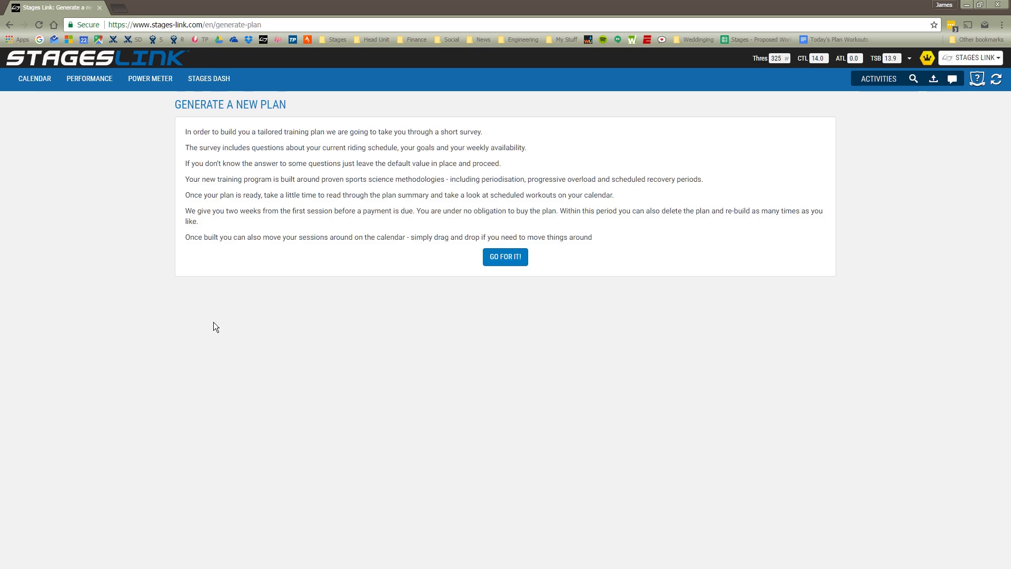
{"action": "left_click", "coordinate": [505, 257]}
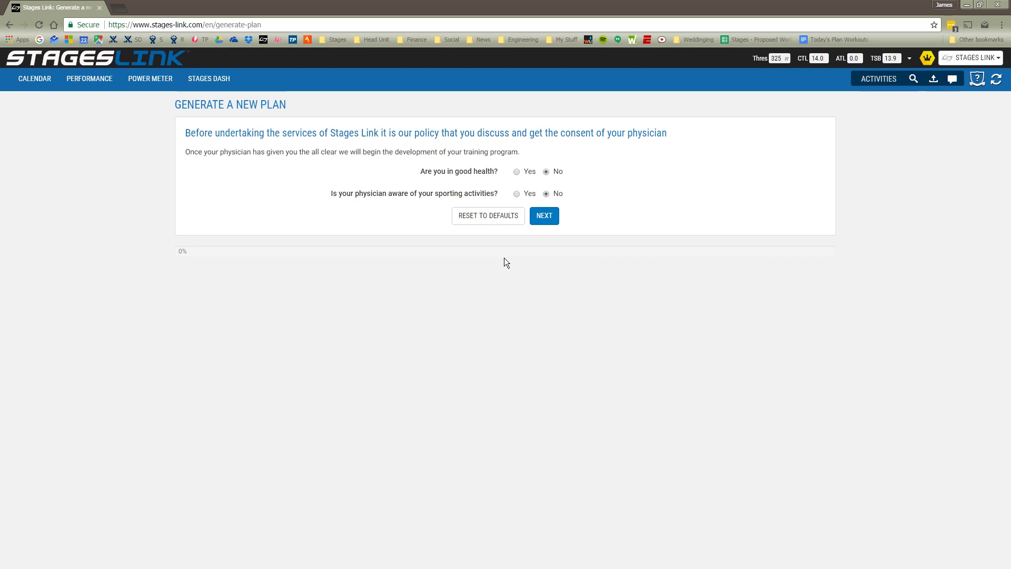
- Answer Yes to good health, keeping 6 weeks, cycling, and mountain and road bikes
{"action": "left_click", "coordinate": [516, 172]}
{"action": "left_click", "coordinate": [545, 216]}
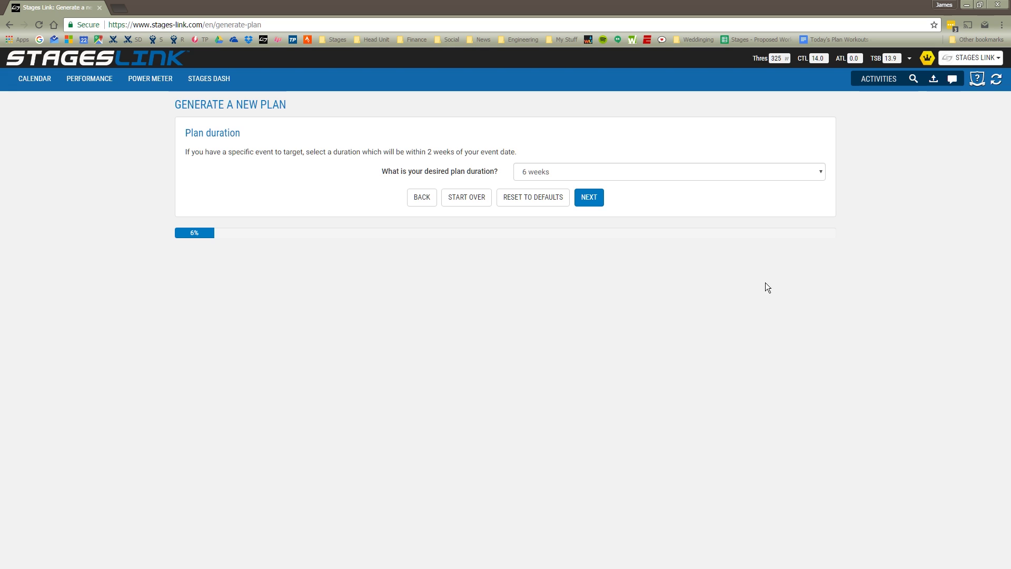
{"action": "left_click", "coordinate": [593, 197]}
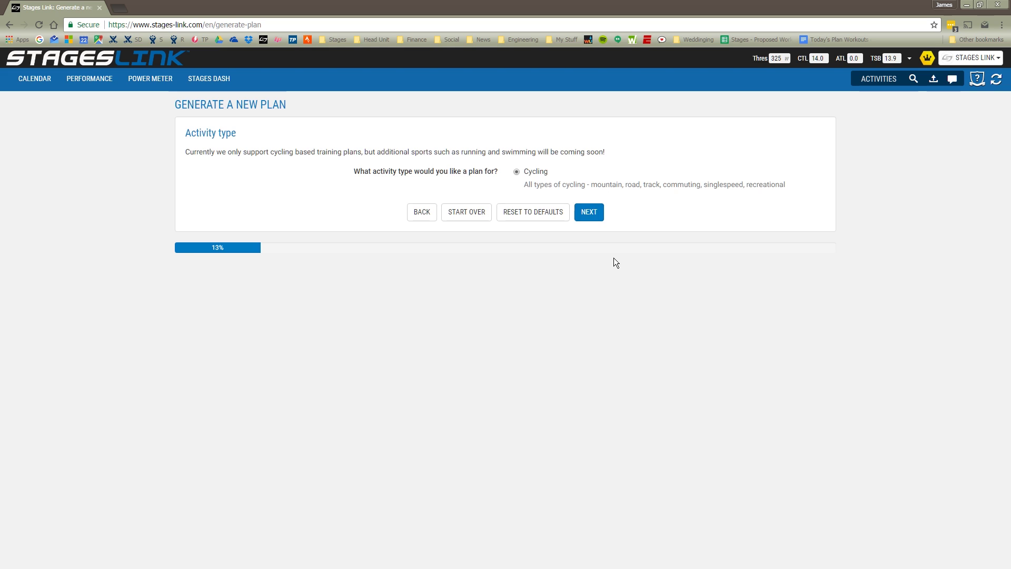
{"action": "left_click", "coordinate": [594, 216]}
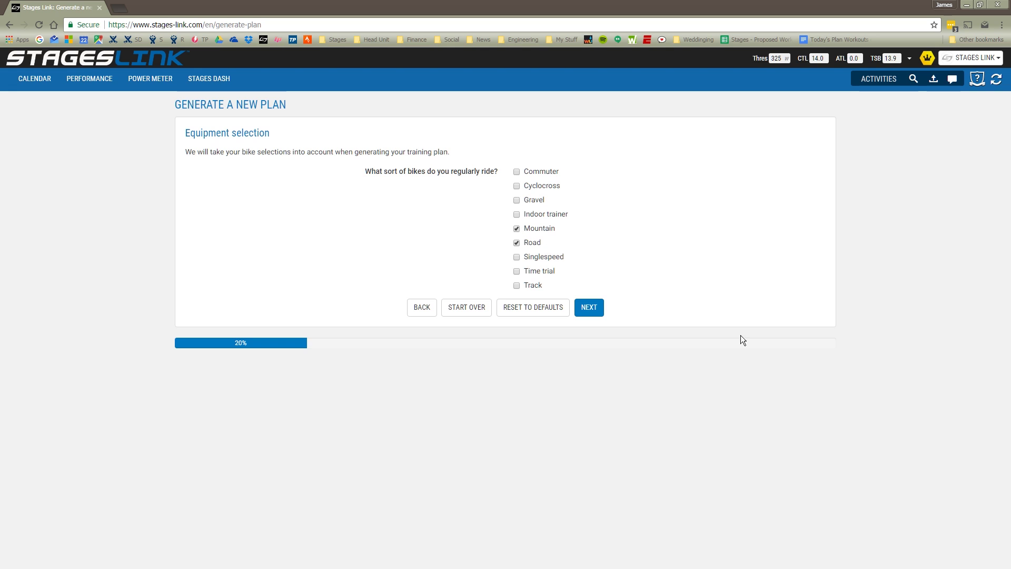
{"action": "left_click", "coordinate": [595, 310]}
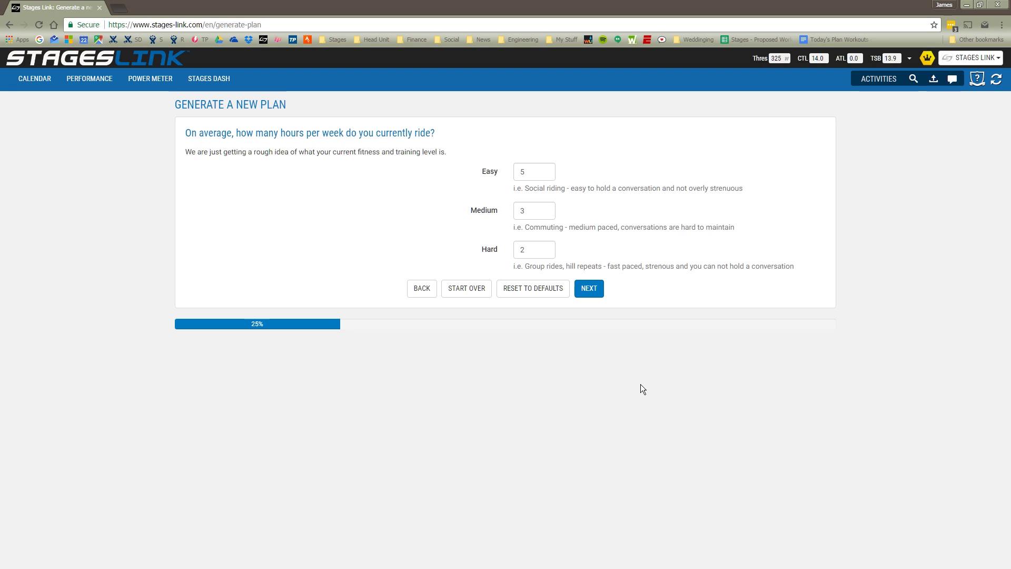
- Keep current weekly riding hours at Easy 5, Medium 3 and Hard 2
{"action": "double_click", "coordinate": [534, 173]}
{"action": "double_click", "coordinate": [531, 212]}
{"action": "double_click", "coordinate": [531, 254]}
{"action": "left_click", "coordinate": [589, 288]}
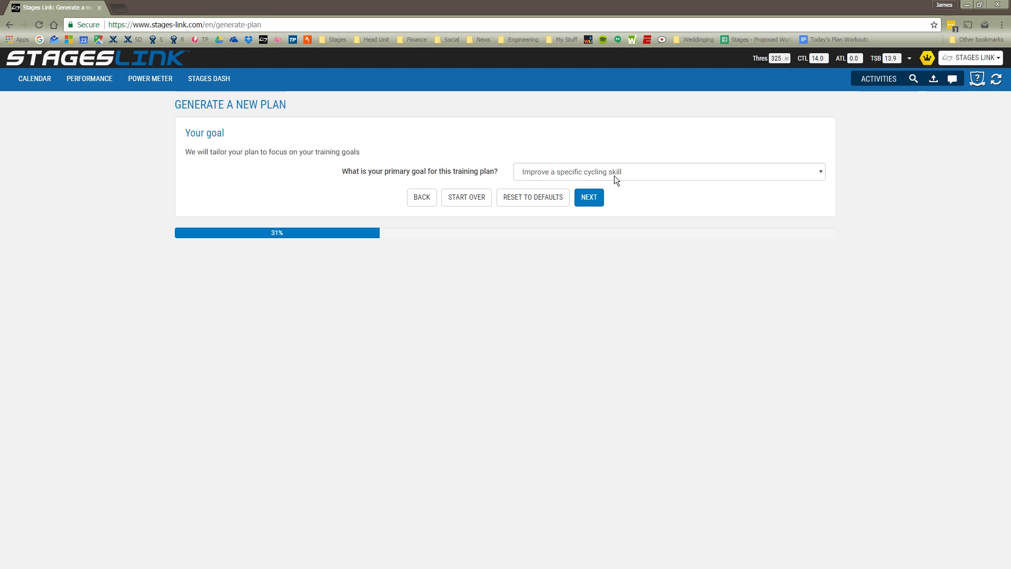
- Choose 'Improve a specific cycling skill' as the training goal
{"action": "left_click", "coordinate": [821, 169]}
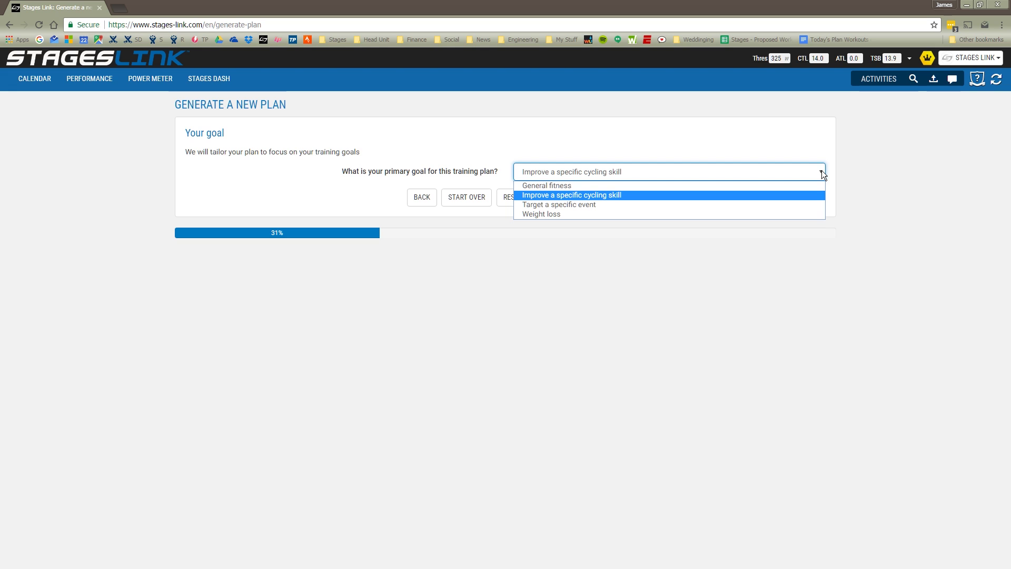
{"action": "left_click", "coordinate": [822, 170]}
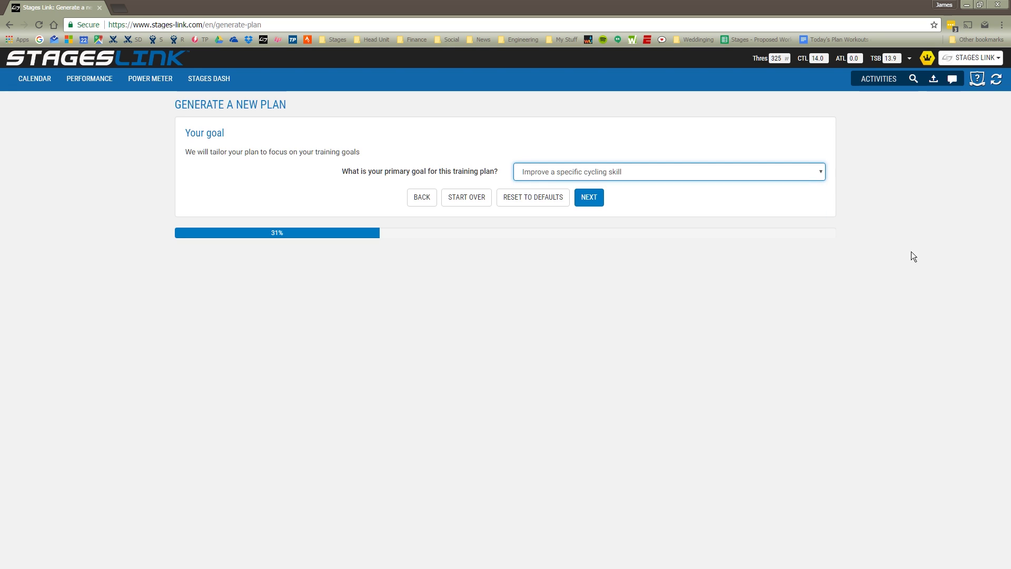
{"action": "left_click", "coordinate": [589, 203]}
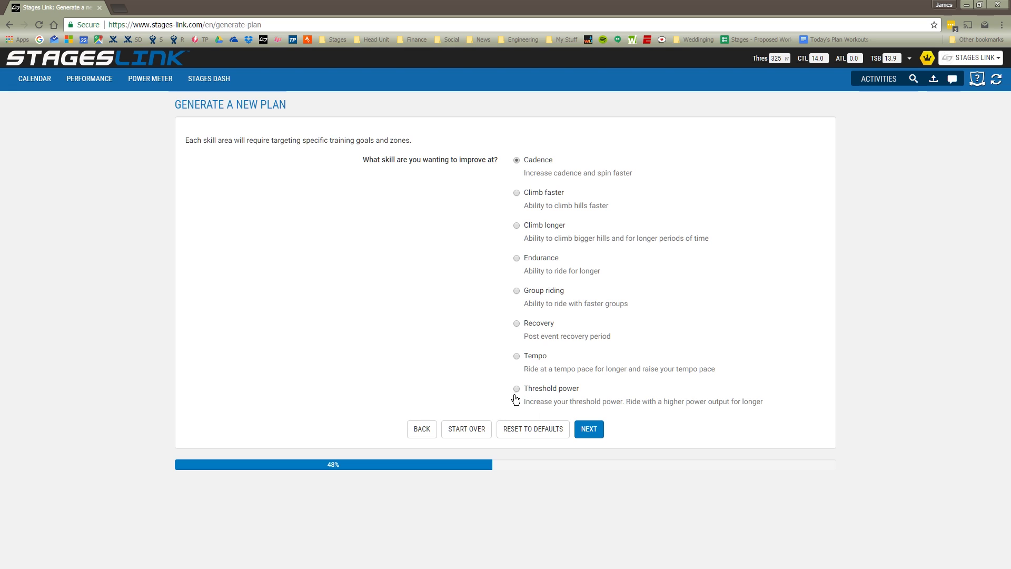
- Keep Cadence as the skill and rate sustained pace 1 star, surge-matching 4 stars
{"action": "left_click", "coordinate": [585, 423]}
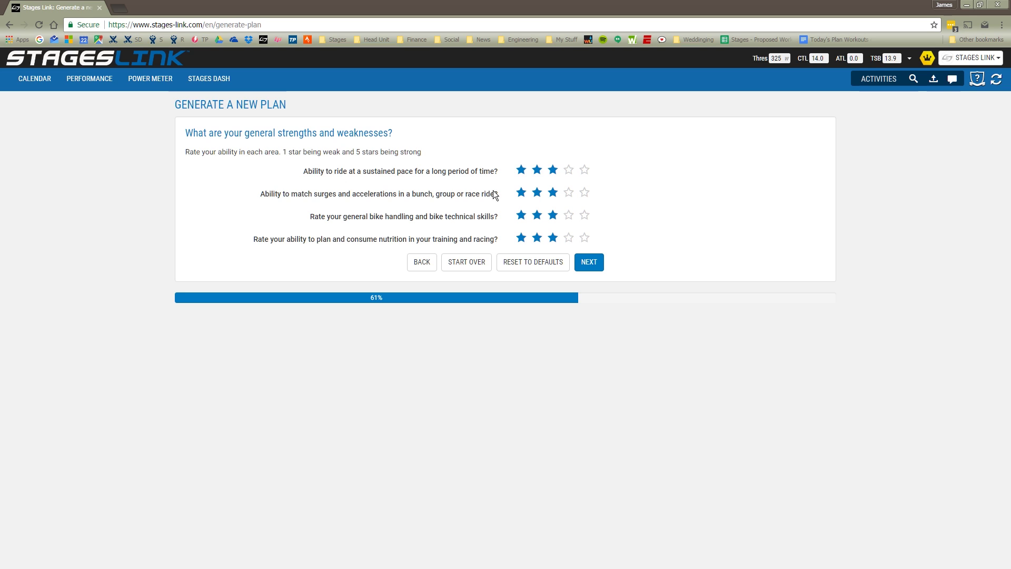
{"action": "left_click", "coordinate": [521, 170]}
{"action": "left_click", "coordinate": [569, 193]}
{"action": "left_click", "coordinate": [587, 262]}
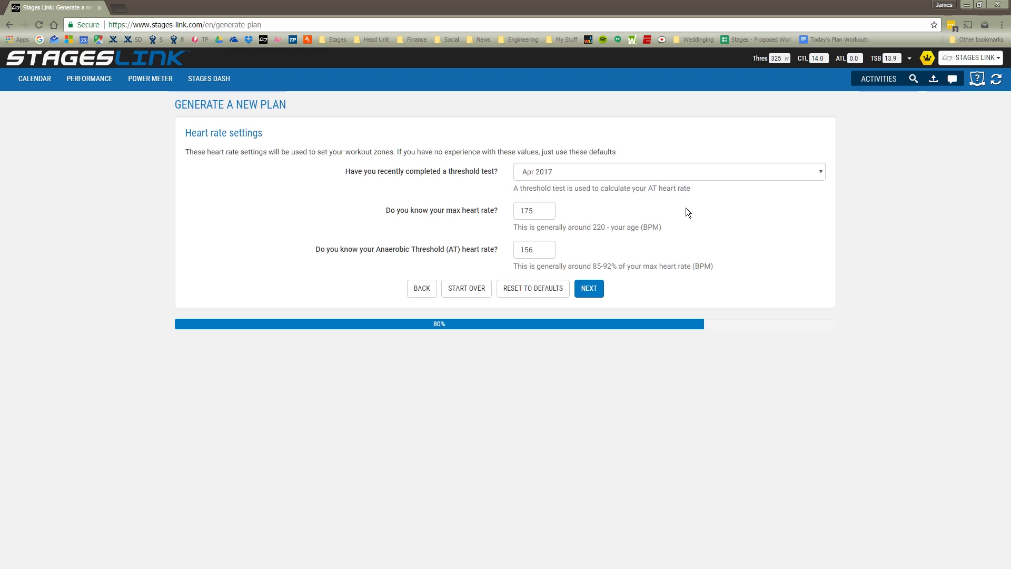
- Confirm heart rate settings: Apr 2017 threshold test, max 175 and AT 156 BPM
{"action": "left_click", "coordinate": [788, 174]}
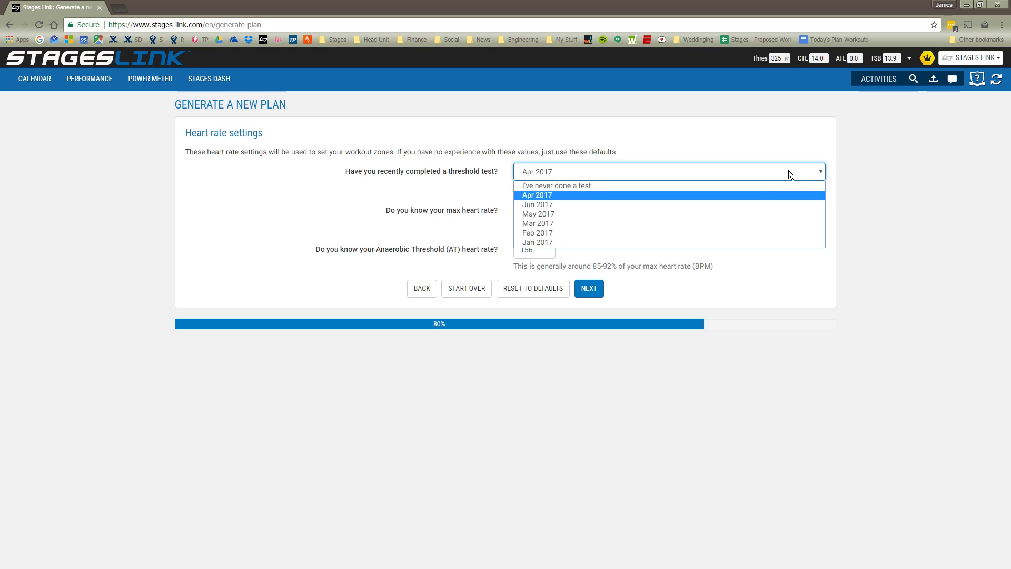
{"action": "left_click", "coordinate": [720, 197]}
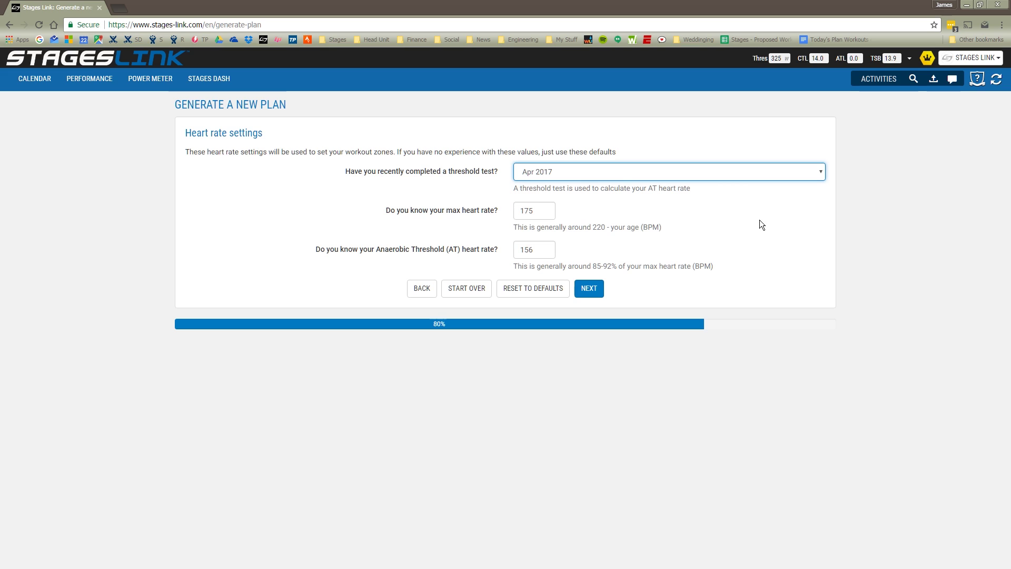
{"action": "double_click", "coordinate": [533, 211]}
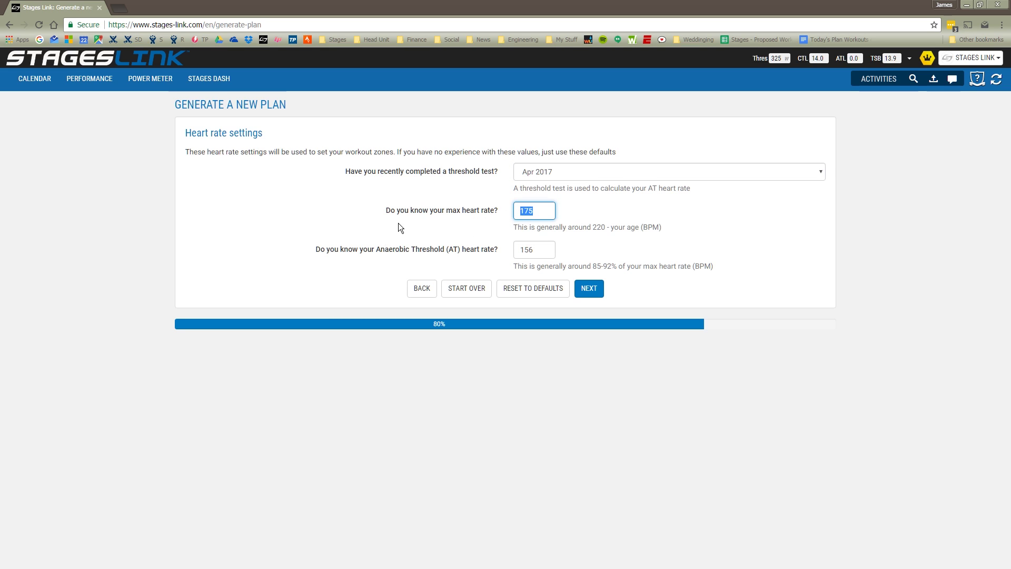
{"action": "double_click", "coordinate": [536, 248]}
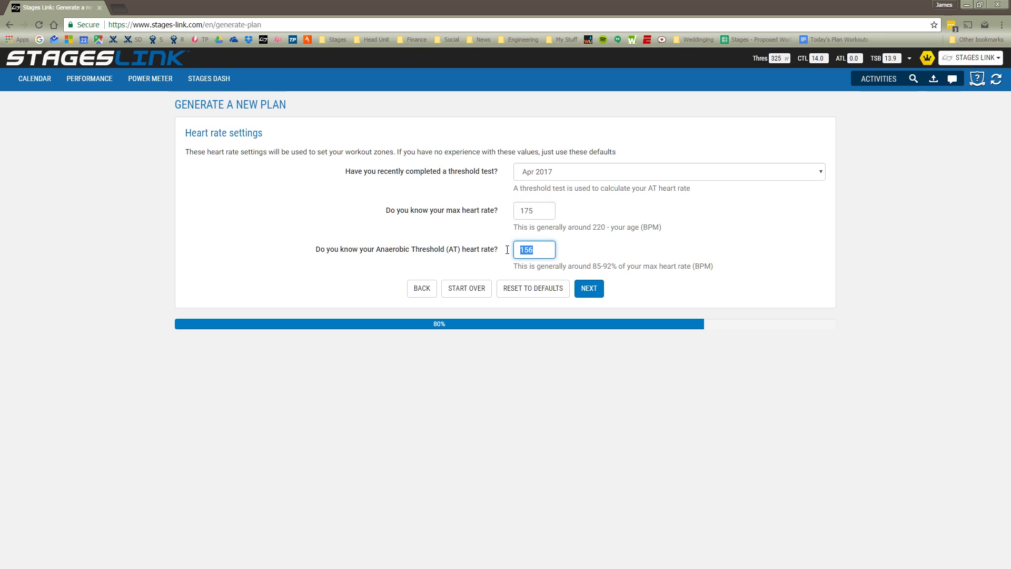
{"action": "left_click", "coordinate": [590, 289]}
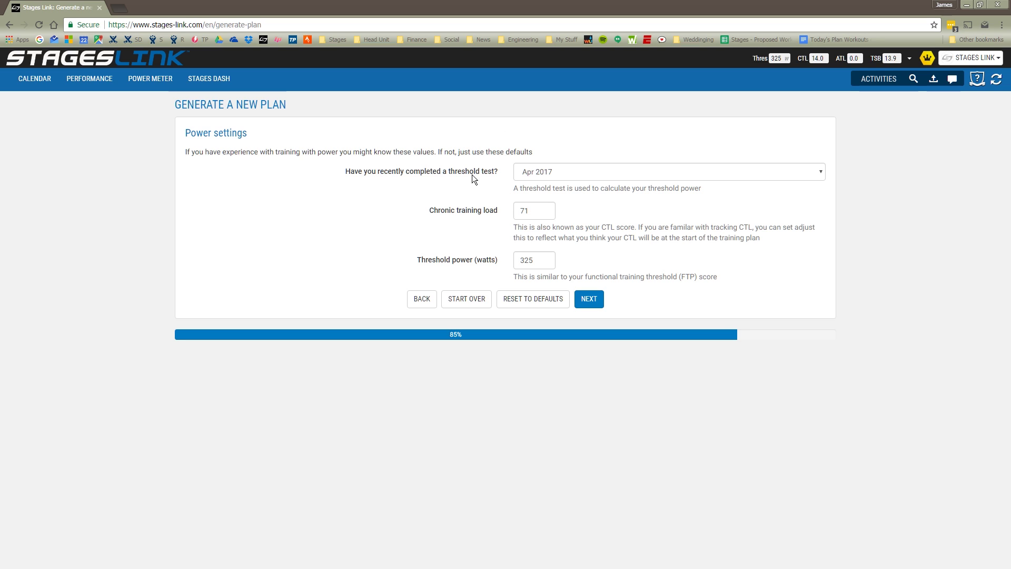
- Set power threshold test to May 2017 and threshold power to 300 watts, keeping single sessions
{"action": "left_click", "coordinate": [696, 174]}
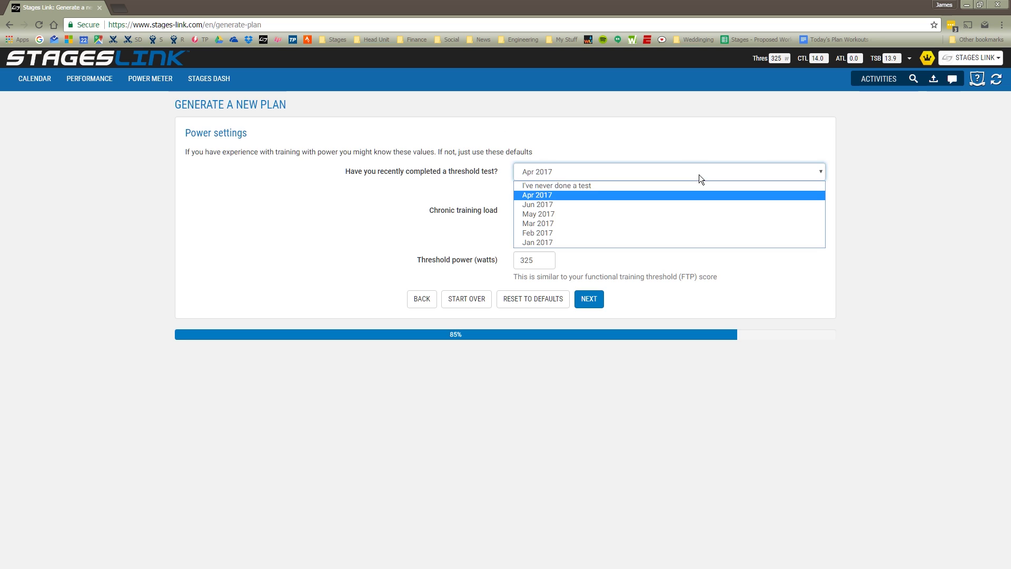
{"action": "left_click", "coordinate": [679, 213]}
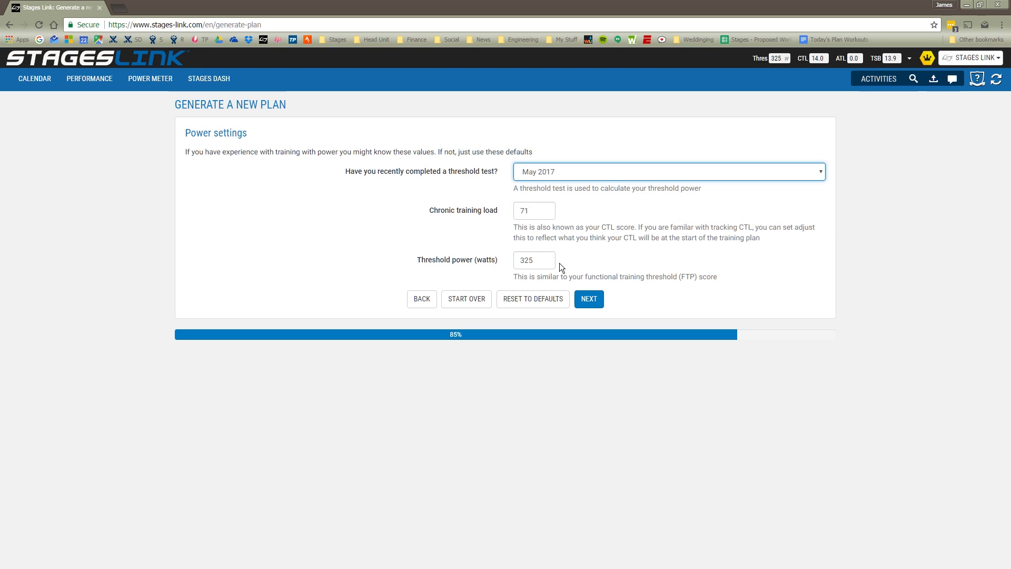
{"action": "left_click_drag", "start_coordinate": [542, 210], "coordinate": [515, 211]}
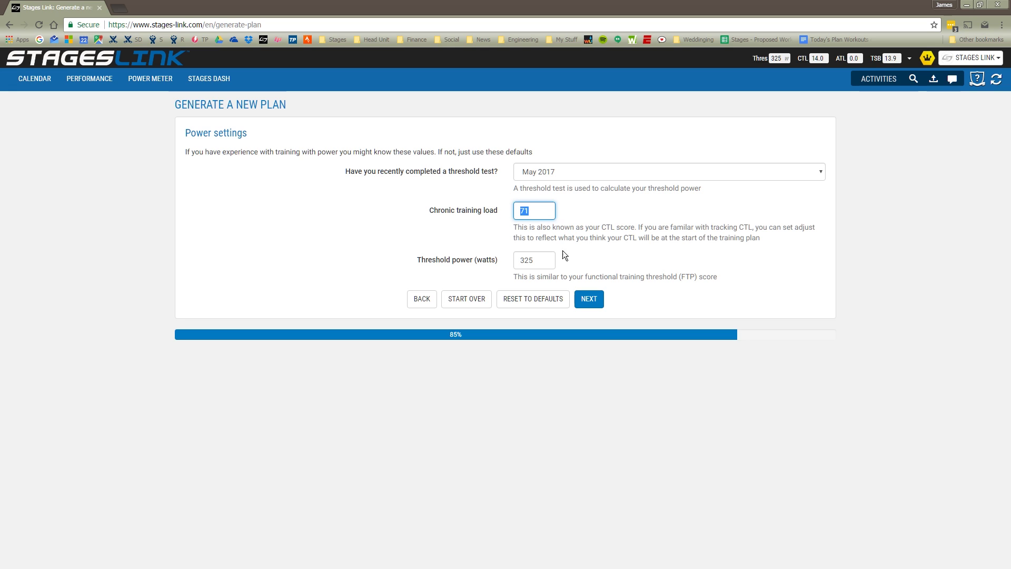
{"action": "key", "text": "Tab"}
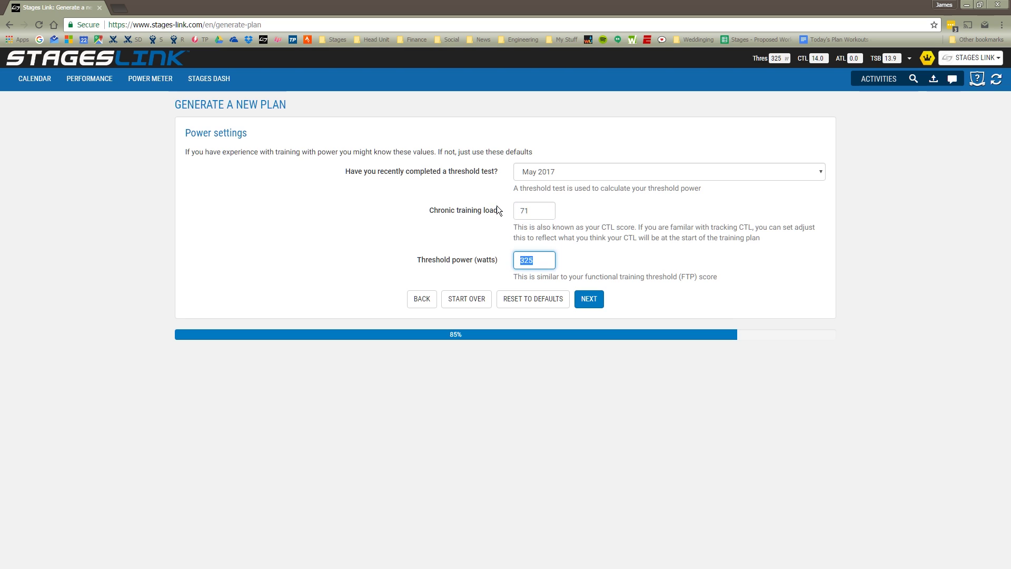
{"action": "type", "text": "300"}
{"action": "left_click", "coordinate": [587, 297]}
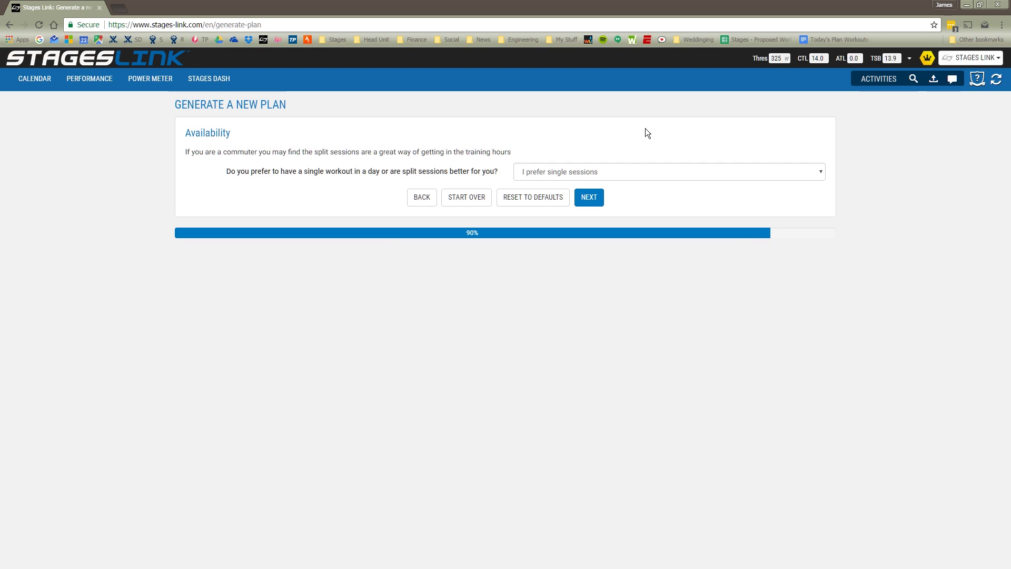
{"action": "left_click", "coordinate": [709, 175]}
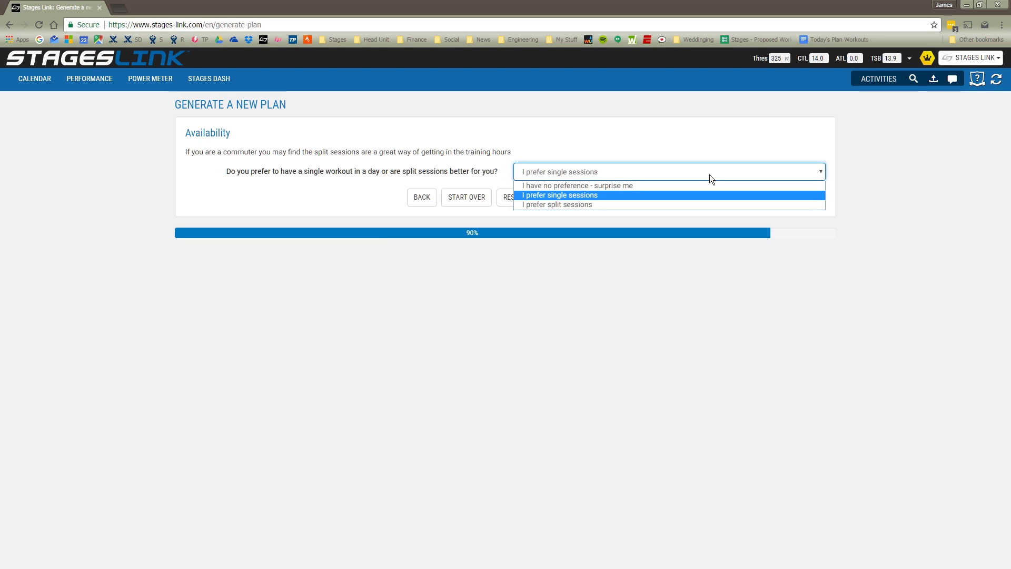
{"action": "left_click", "coordinate": [588, 195]}
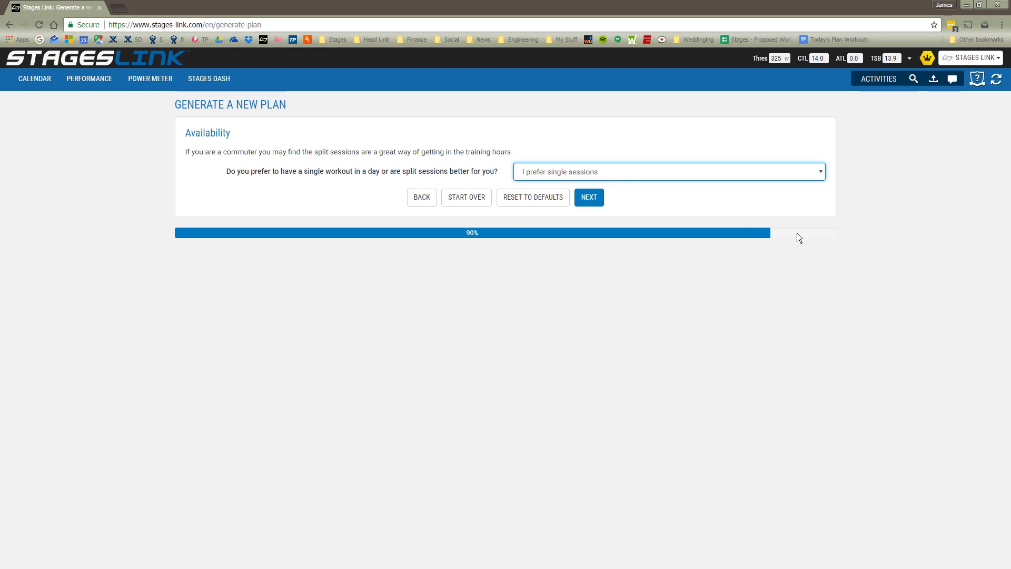
- Set 8 weekly hours: 1 on Mon, Wed and Fri, 4 on Saturday, 0 on Tue and Thu
{"action": "left_click", "coordinate": [586, 196]}
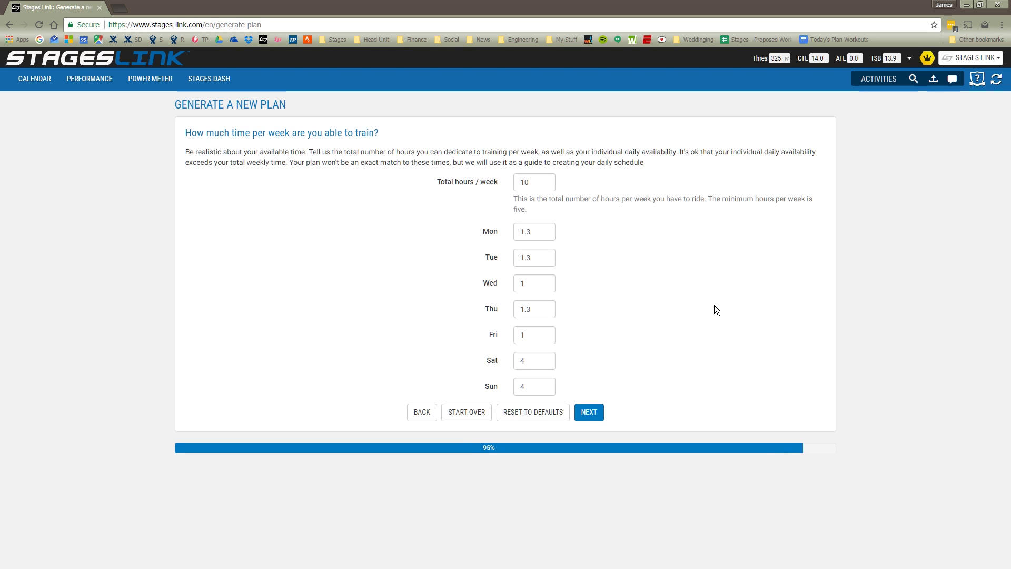
{"action": "double_click", "coordinate": [547, 179]}
{"action": "type", "text": "8"}
{"action": "left_click", "coordinate": [627, 196]}
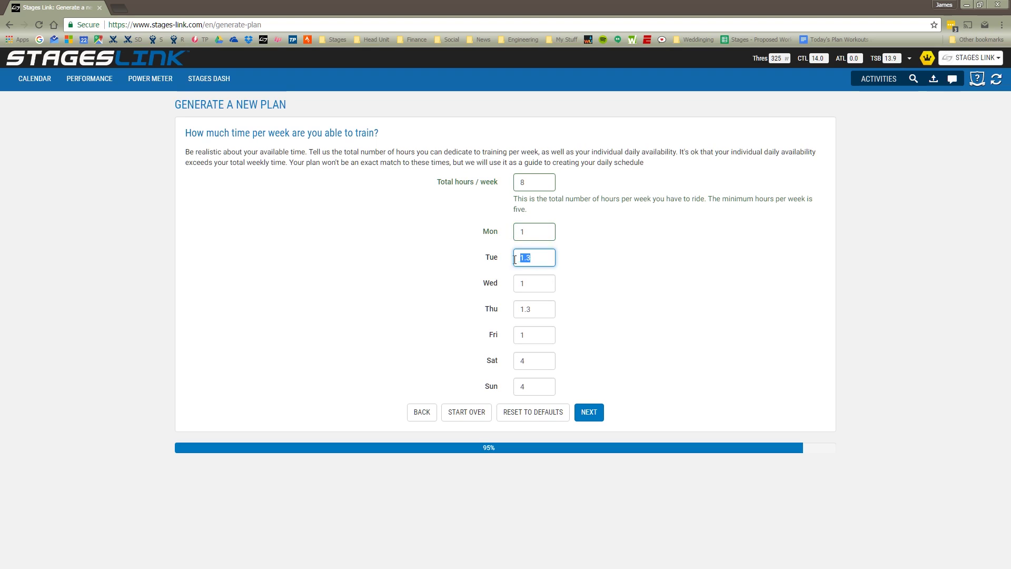
{"action": "type", "text": "0"}
{"action": "double_click", "coordinate": [528, 282]}
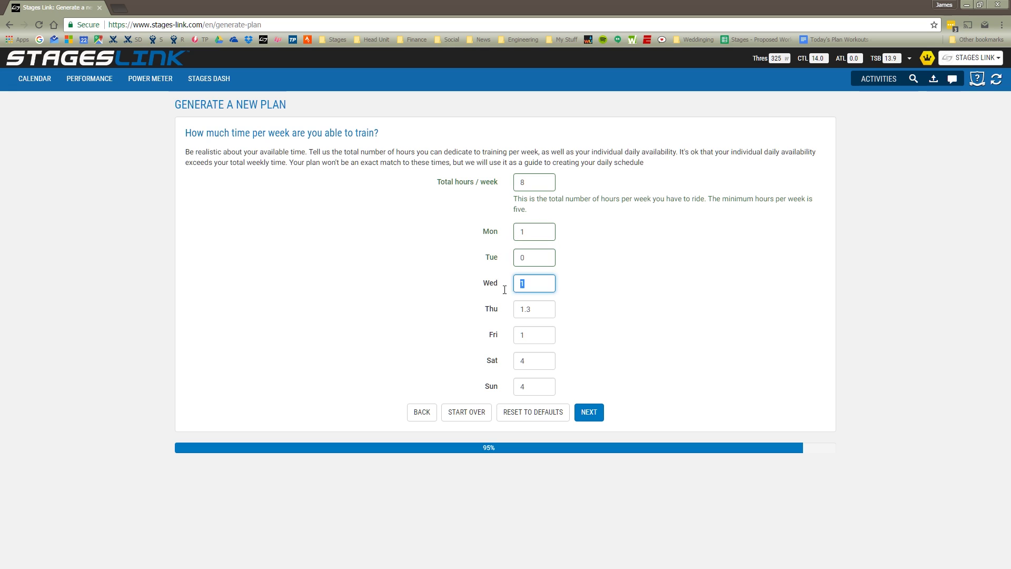
{"action": "double_click", "coordinate": [538, 307]}
{"action": "type", "text": "0"}
{"action": "key", "text": "Tab"}
{"action": "key", "text": "Tab"}
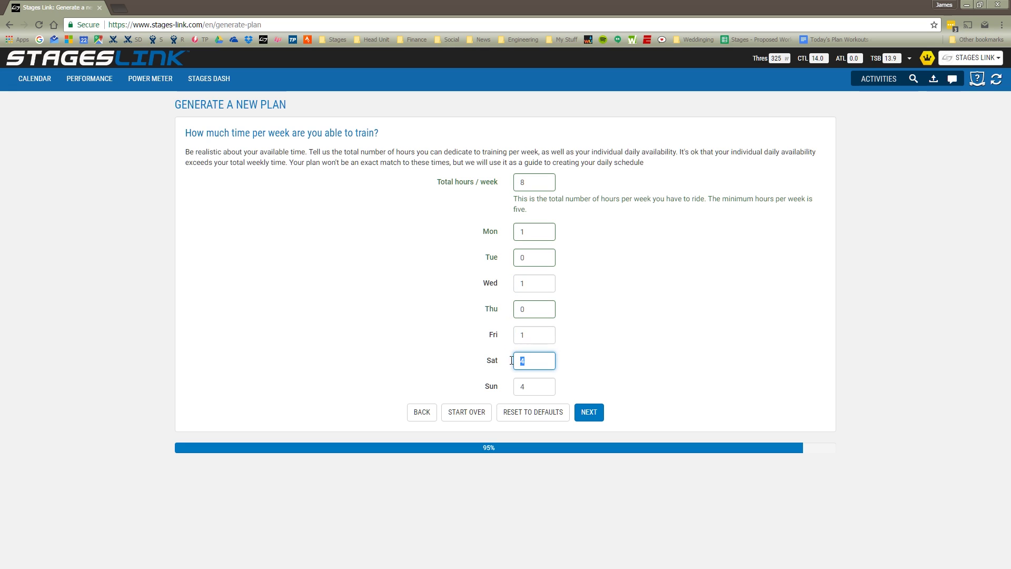
{"action": "key", "text": "Tab"}
{"action": "type", "text": "0"}
- Set Sunday to 0 hours, start the plan on June 26, 2017, build it and view it
{"action": "left_click", "coordinate": [612, 323]}
{"action": "left_click", "coordinate": [588, 412]}
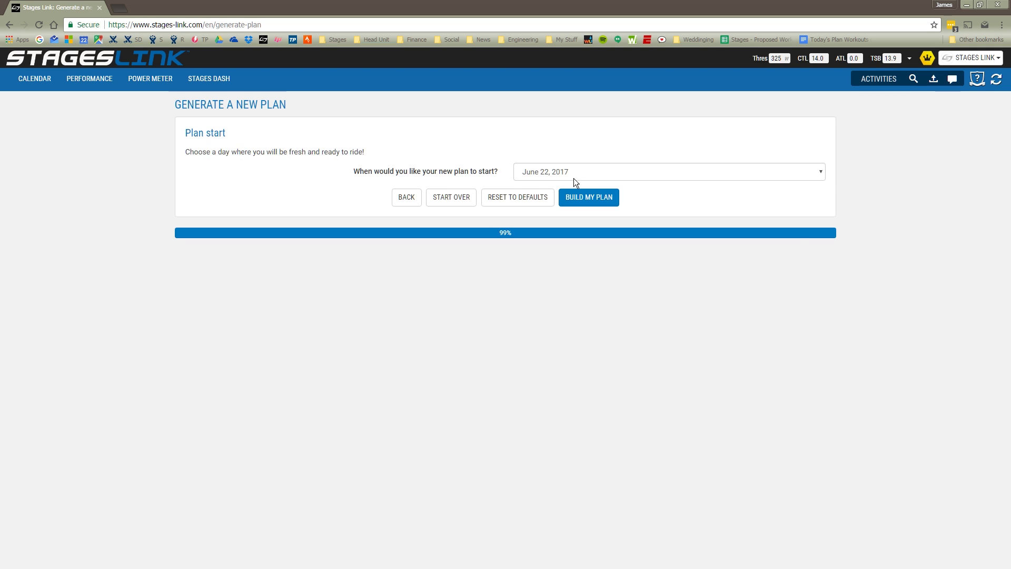
{"action": "left_click", "coordinate": [820, 174]}
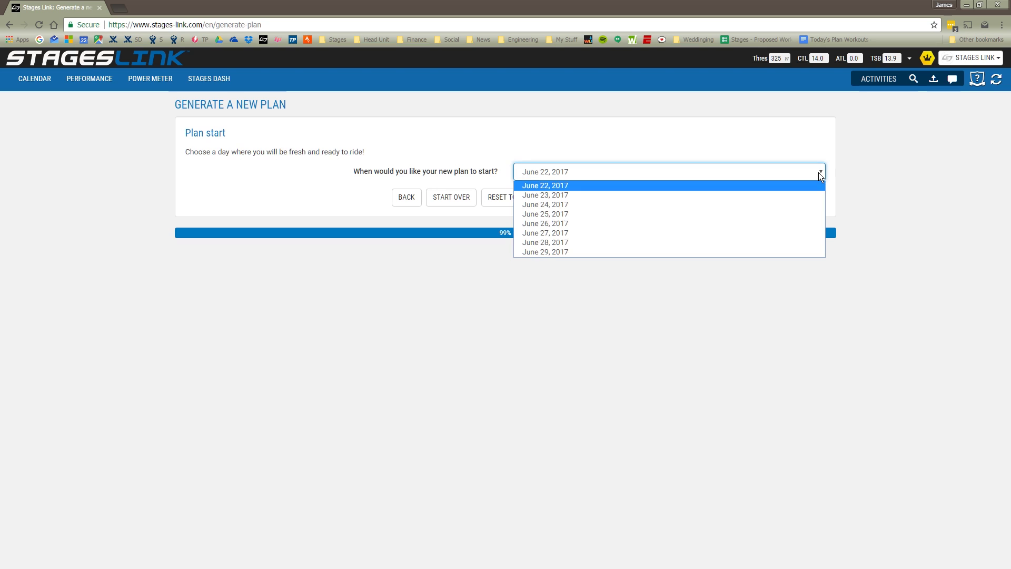
{"action": "left_click", "coordinate": [560, 223]}
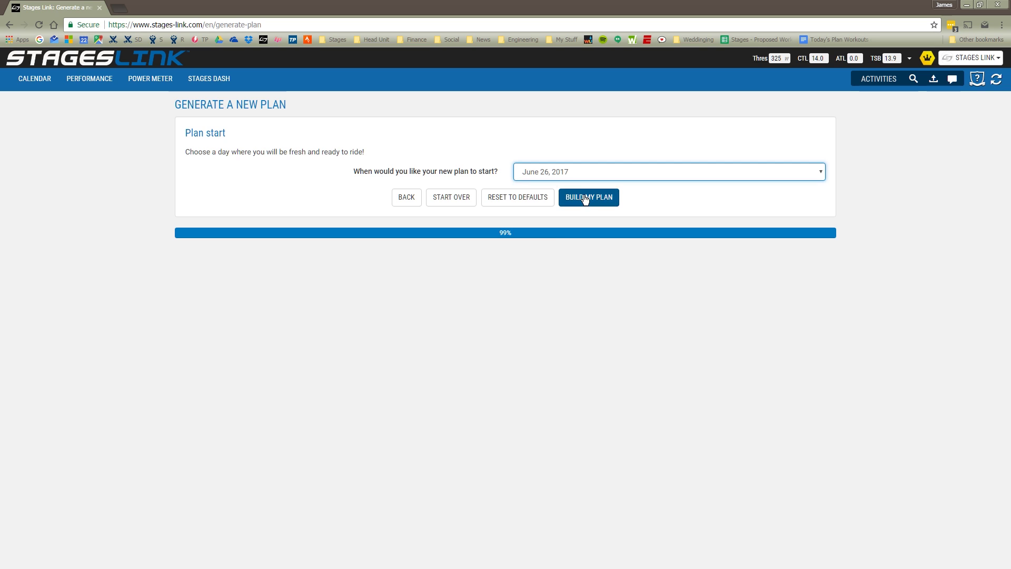
{"action": "left_click", "coordinate": [585, 198]}
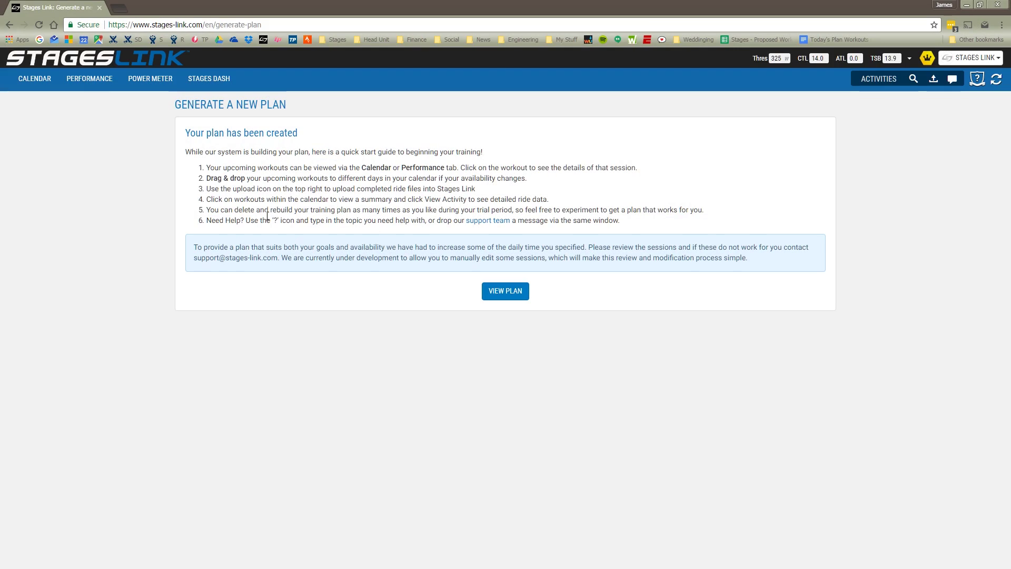
{"action": "left_click", "coordinate": [506, 293]}
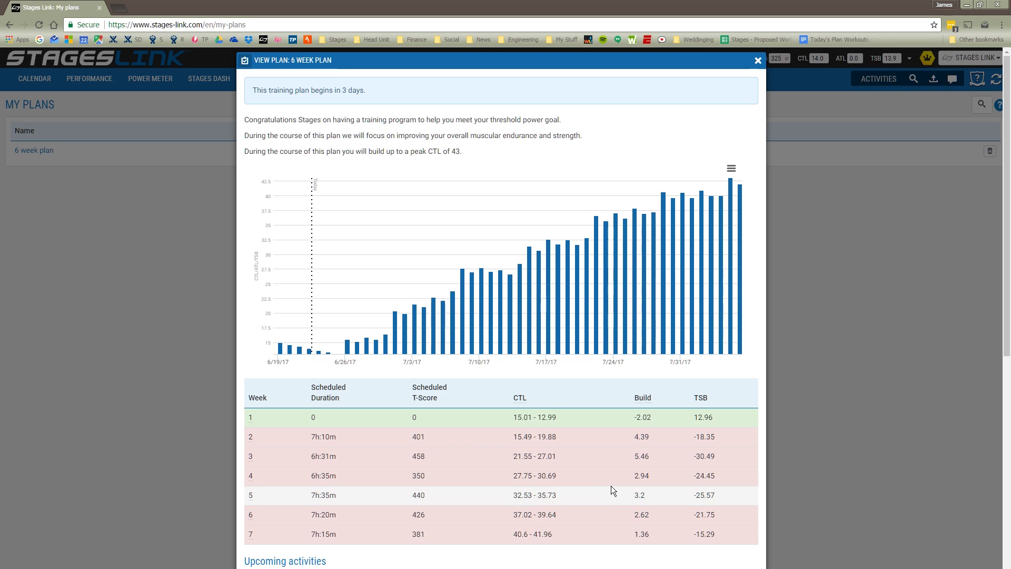
- Scroll through the 6-week plan overview down to the upcoming activities and notes
{"action": "scroll", "coordinate": [755, 388], "scroll_direction": "down", "scroll_amount": 2}
{"action": "scroll", "coordinate": [754, 388], "scroll_direction": "down", "scroll_amount": 1}
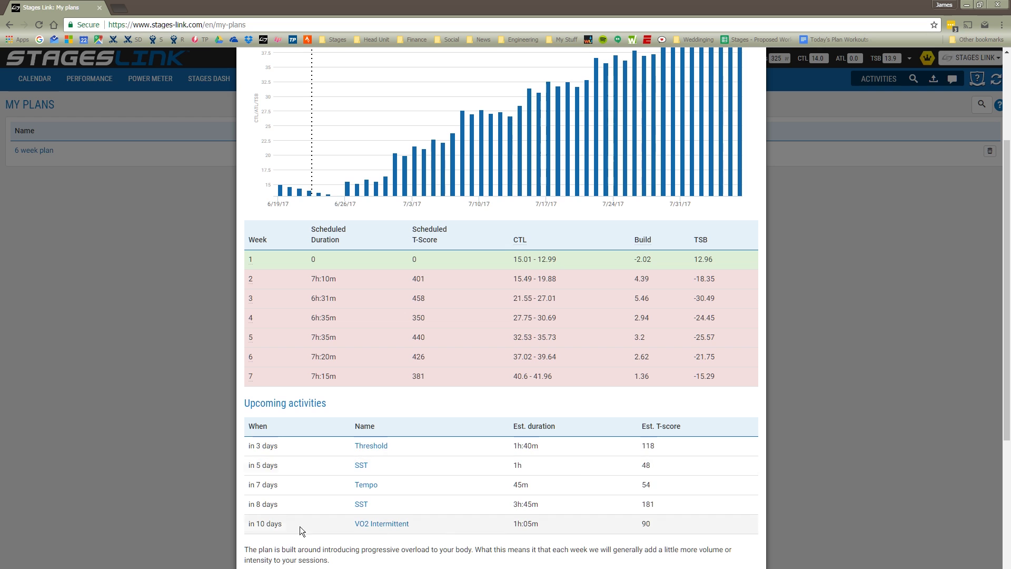
{"action": "scroll", "coordinate": [771, 482], "scroll_direction": "down", "scroll_amount": 5}
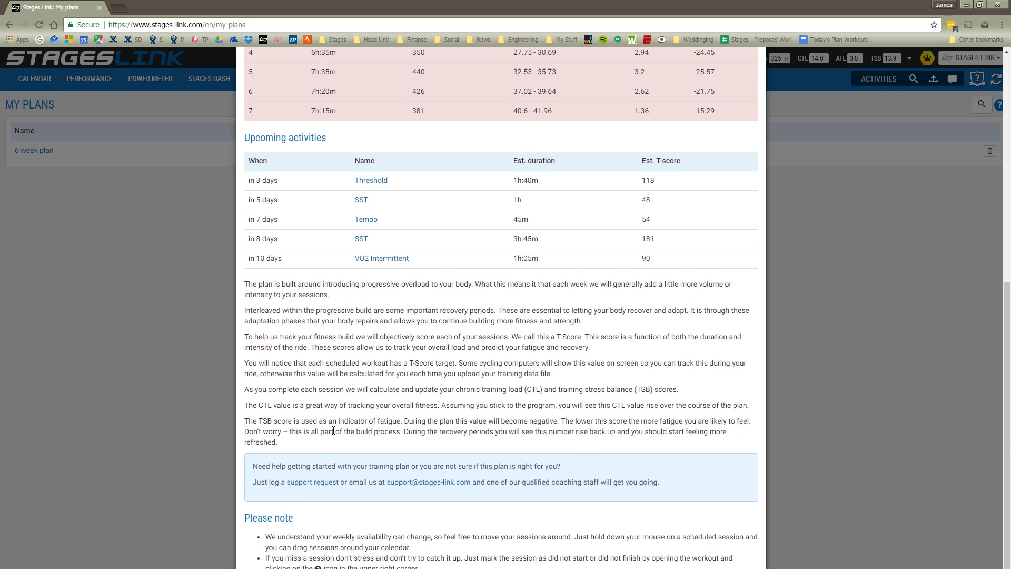
{"action": "scroll", "coordinate": [310, 458], "scroll_direction": "down", "scroll_amount": 1}
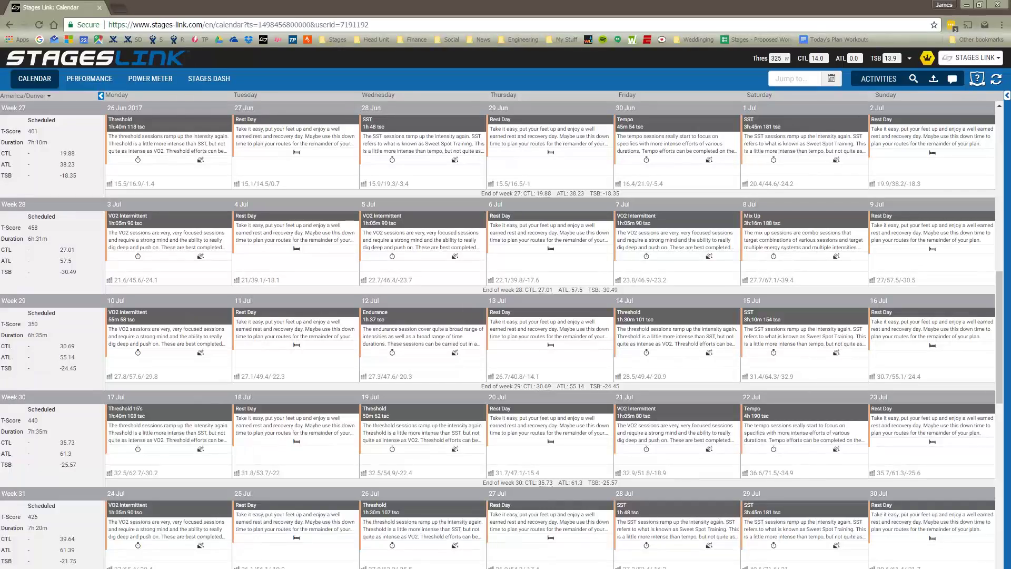
{"action": "left_click", "coordinate": [503, 432]}
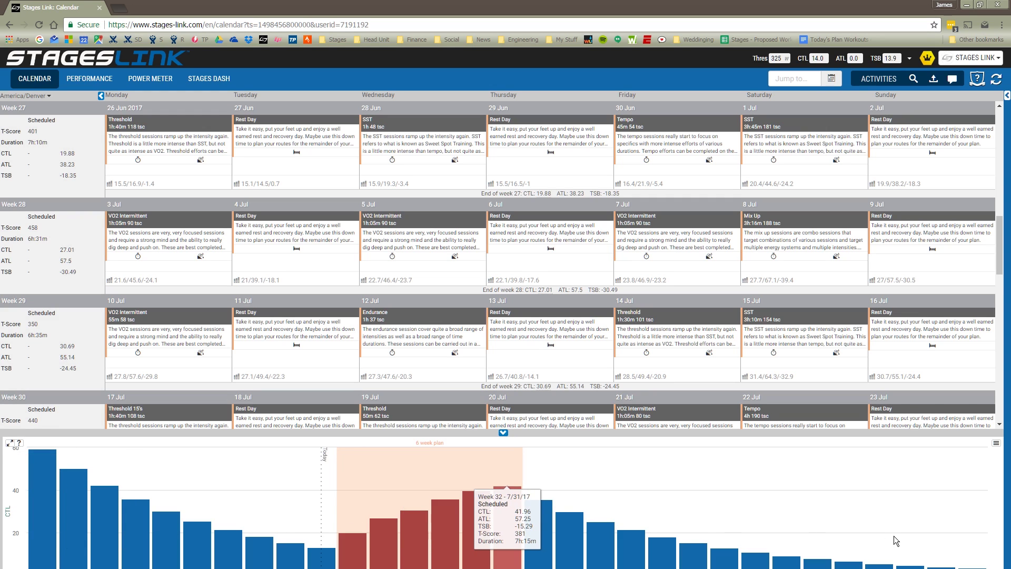
- Show the 26 Jun Threshold workout's details from the calendar
{"action": "mouse_move", "coordinate": [861, 366]}
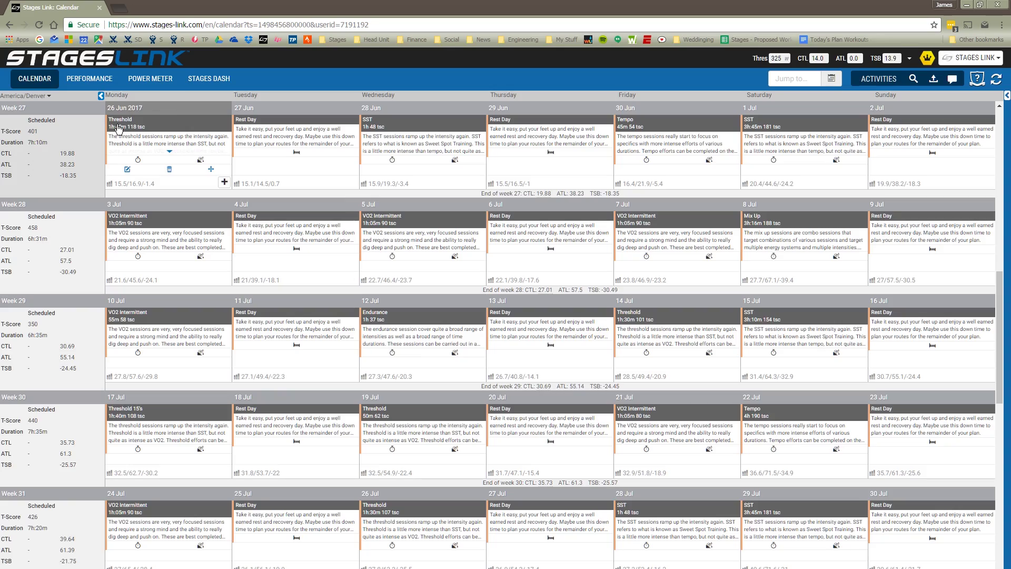
{"action": "left_click", "coordinate": [119, 129]}
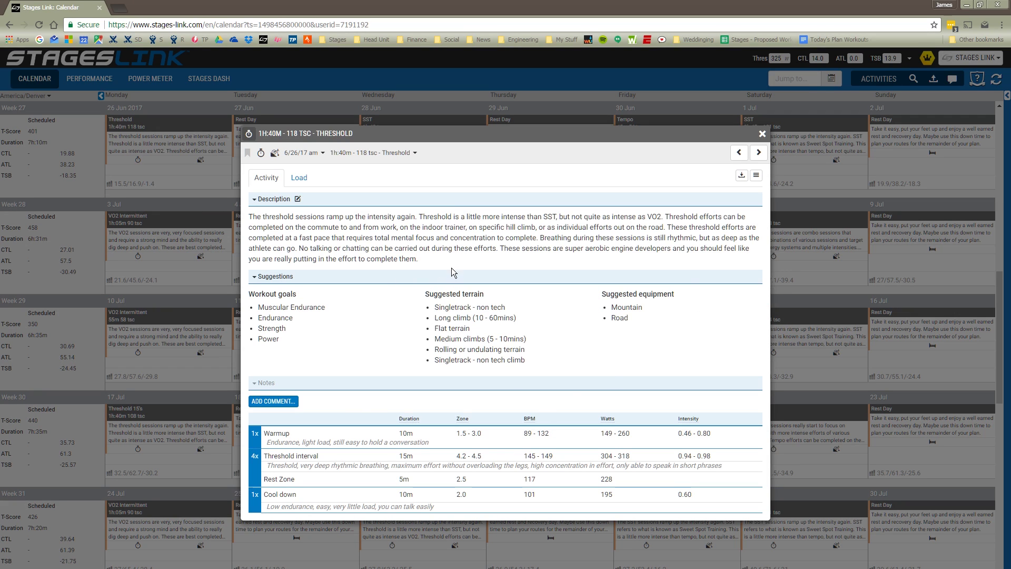
- Highlight the 26 Jun Threshold workout's description, goals, terrain and equipment, then advance to 27 Jun
{"action": "left_click_drag", "start_coordinate": [448, 267], "coordinate": [249, 215]}
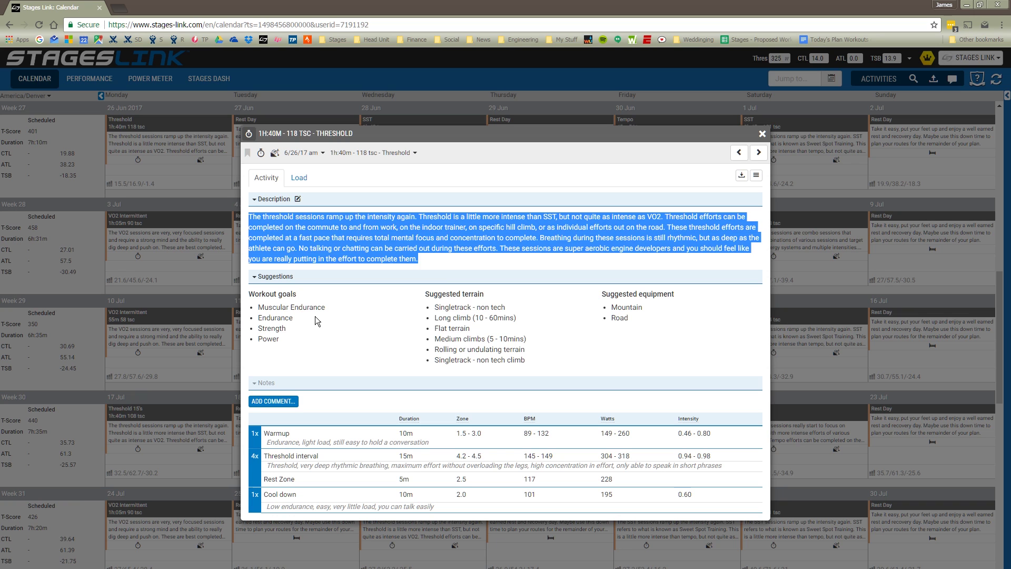
{"action": "left_click_drag", "start_coordinate": [316, 356], "coordinate": [257, 296]}
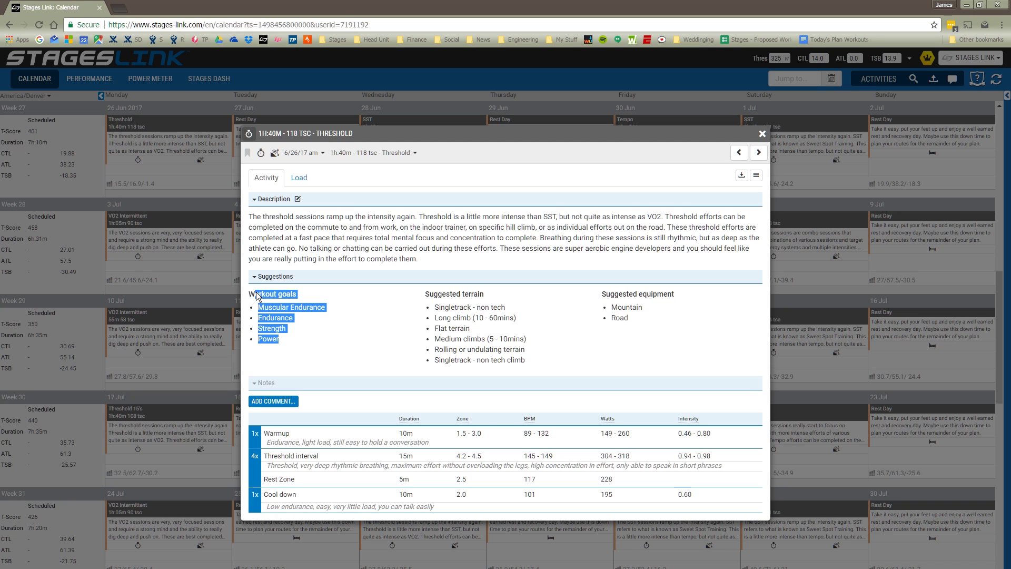
{"action": "left_click_drag", "start_coordinate": [545, 370], "coordinate": [412, 310]}
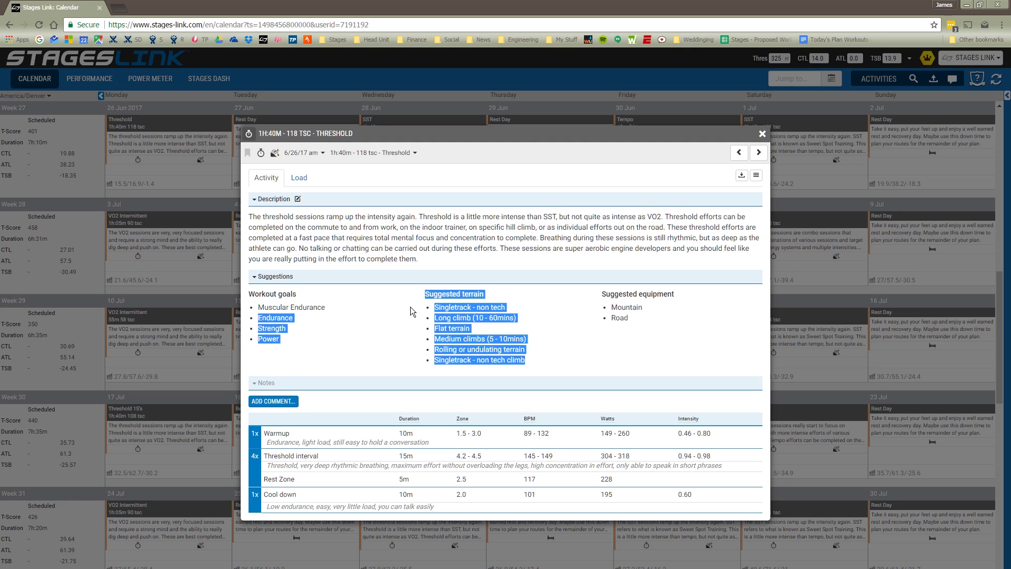
{"action": "left_click", "coordinate": [633, 324]}
{"action": "left_click_drag", "start_coordinate": [633, 324], "coordinate": [610, 306]}
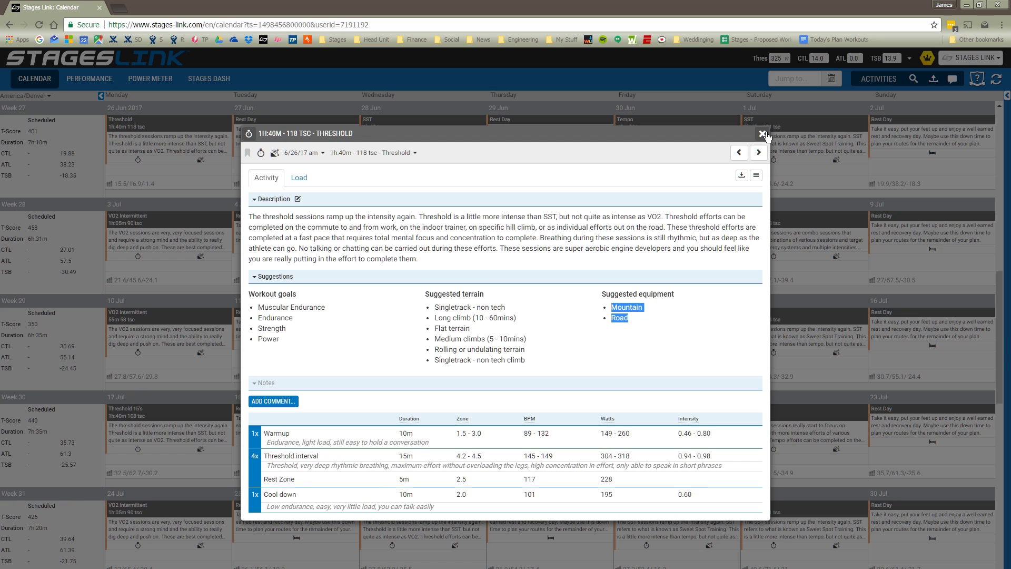
{"action": "left_click", "coordinate": [758, 153]}
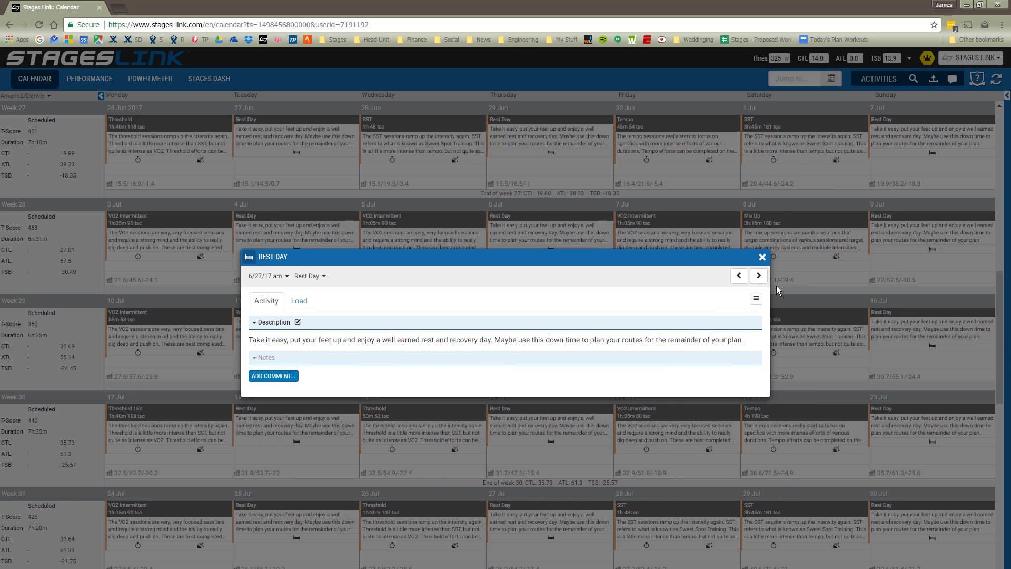
- Advance to the 28 Jun SST workout and highlight its goals and terrain
{"action": "left_click", "coordinate": [761, 278]}
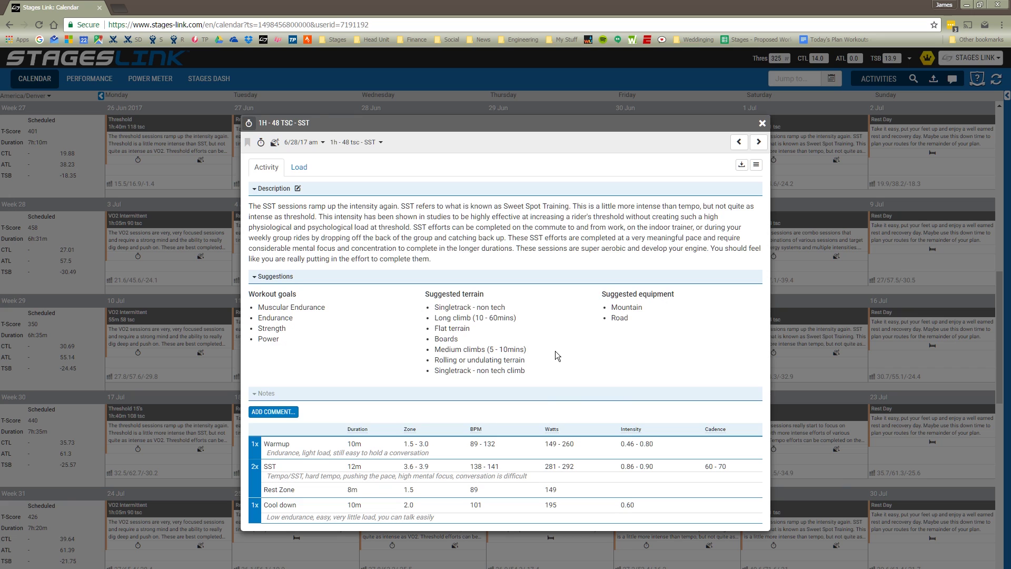
{"action": "left_click_drag", "start_coordinate": [557, 365], "coordinate": [370, 286]}
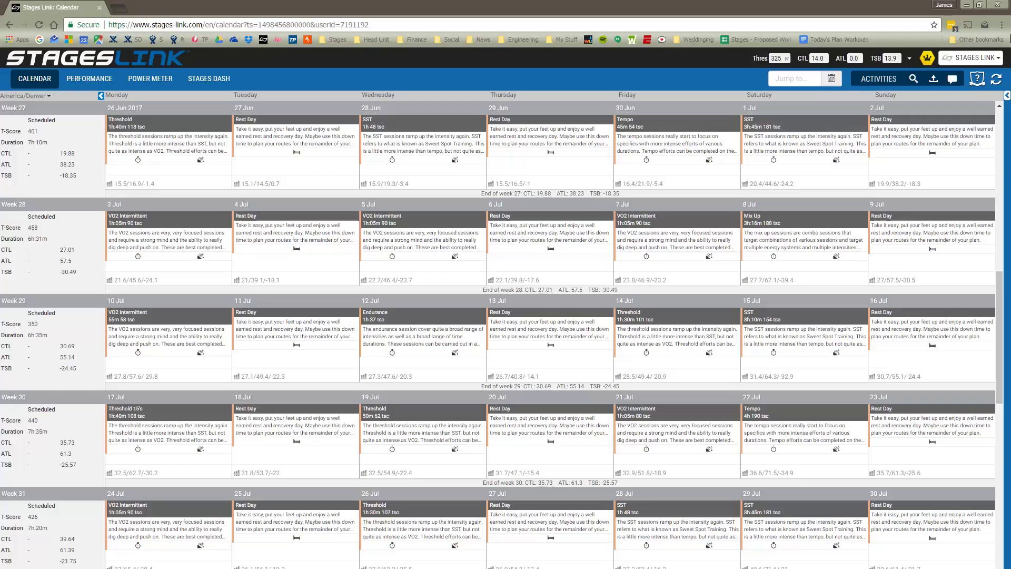
- Delete the 6 week plan from My Plans and confirm the deletion
{"action": "left_click", "coordinate": [988, 60]}
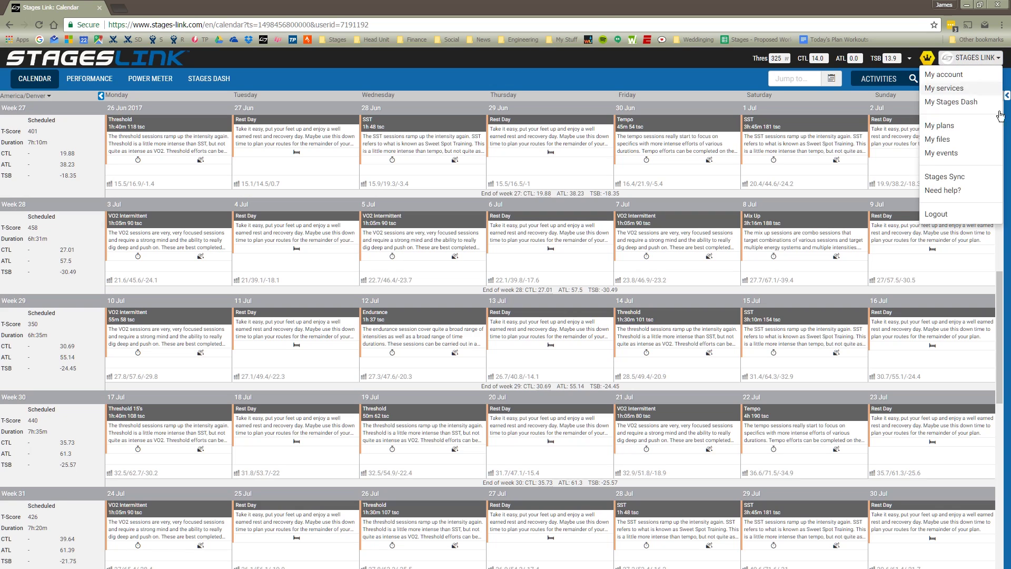
{"action": "left_click", "coordinate": [939, 125]}
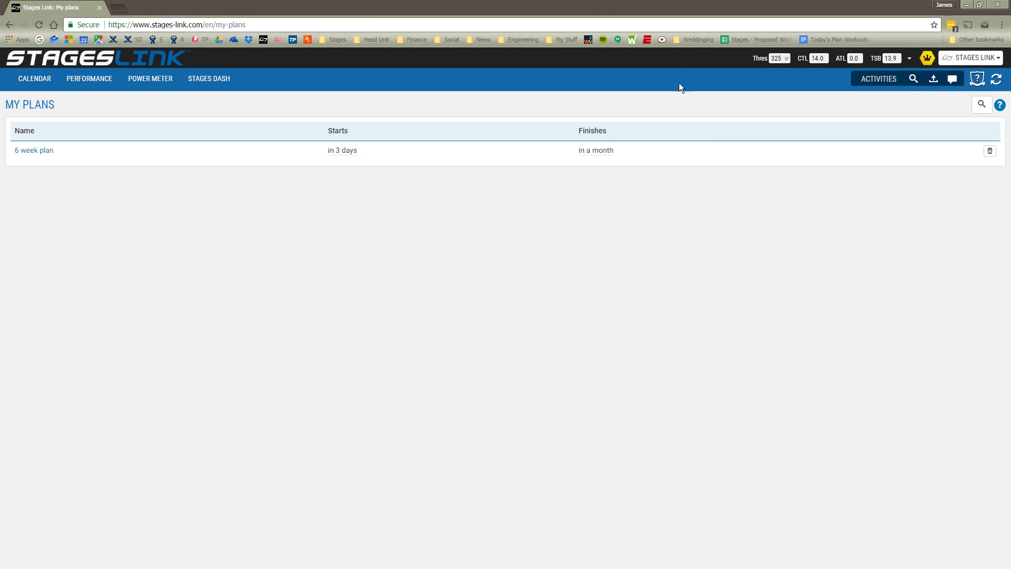
{"action": "left_click", "coordinate": [993, 61]}
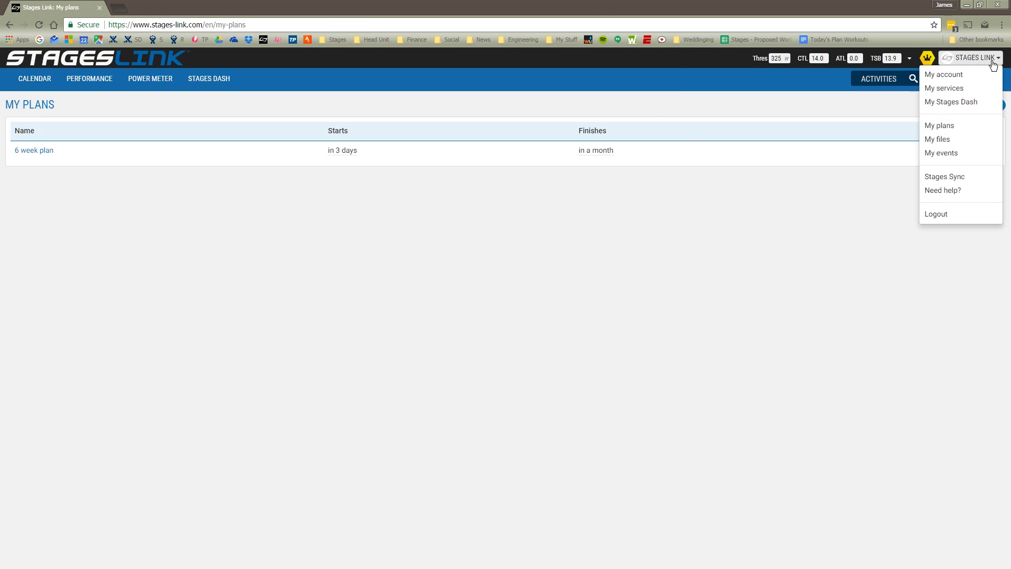
{"action": "left_click", "coordinate": [946, 129]}
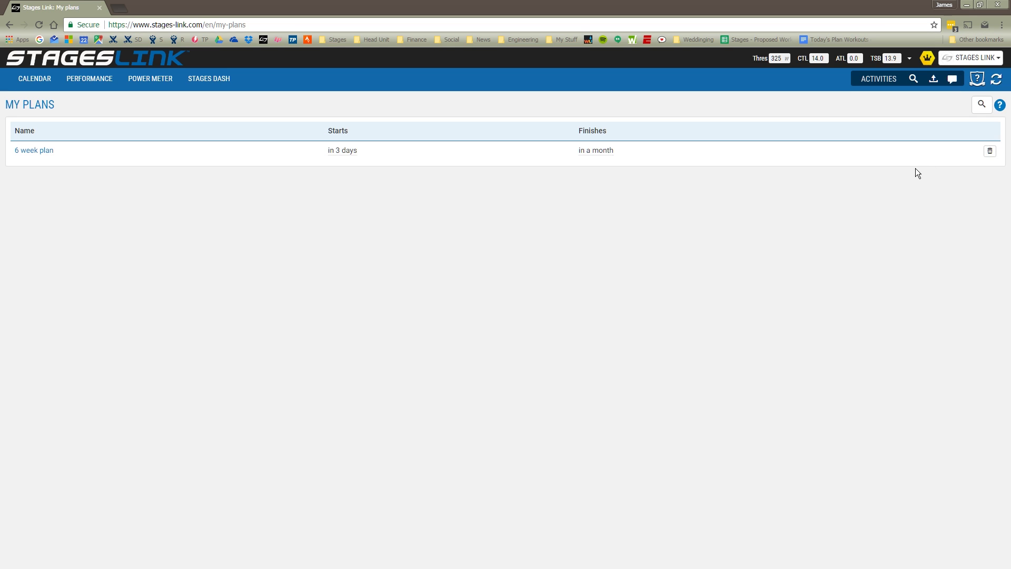
{"action": "left_click", "coordinate": [989, 151]}
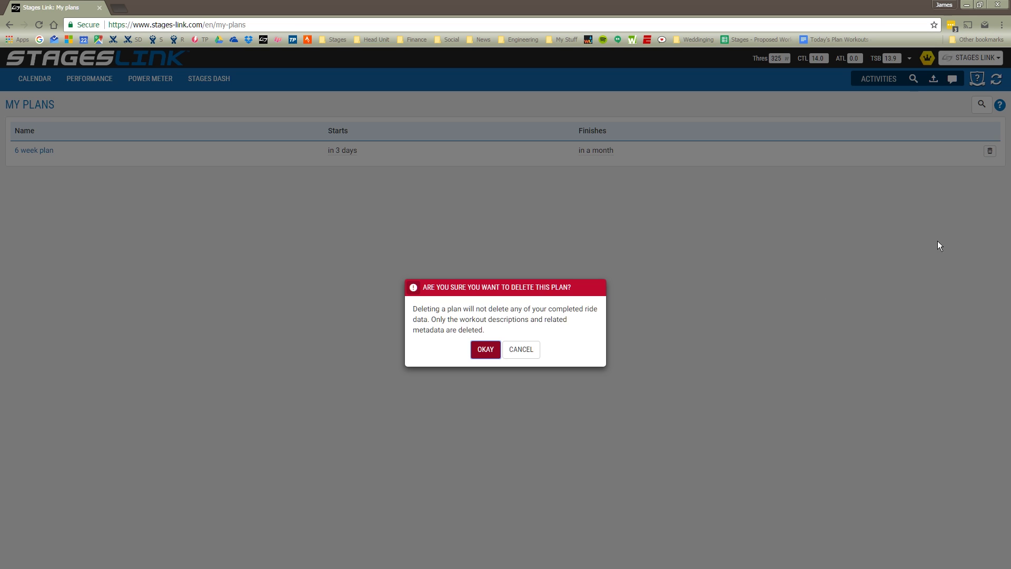
{"action": "left_click", "coordinate": [485, 350]}
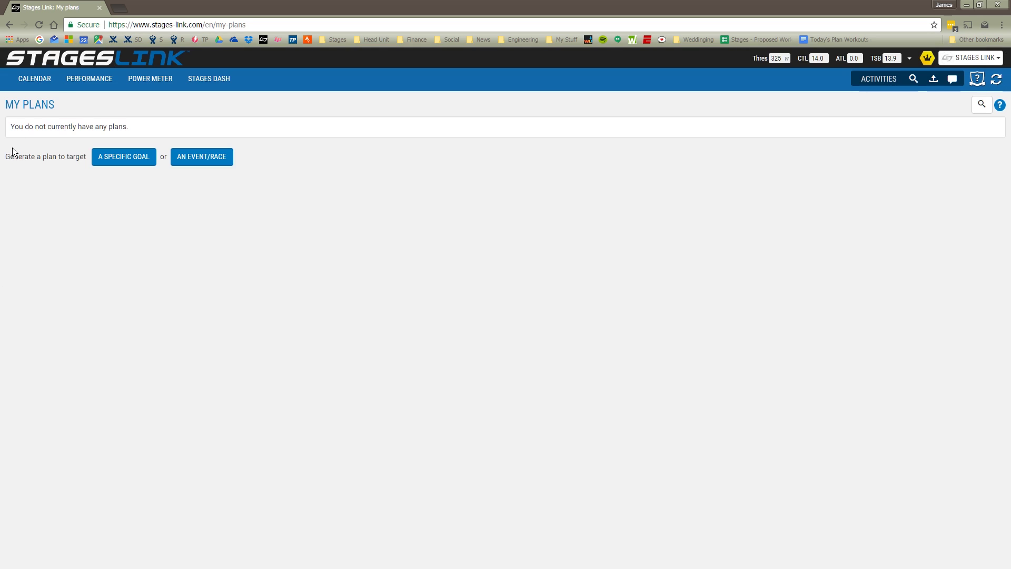
- Check the emptied calendar, then return to My Plans and start an event-targeted plan
{"action": "left_click", "coordinate": [43, 77]}
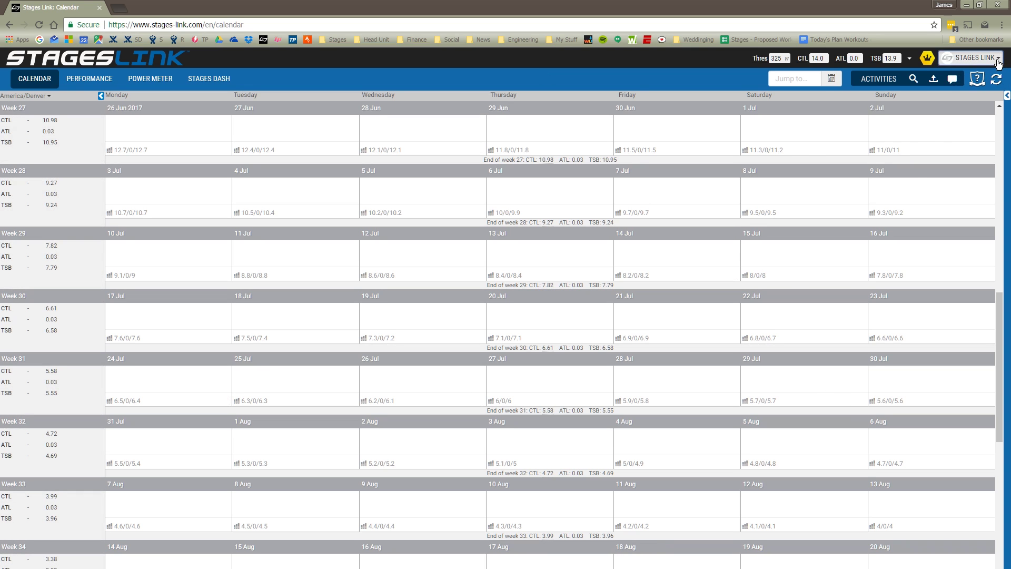
{"action": "left_click", "coordinate": [973, 58]}
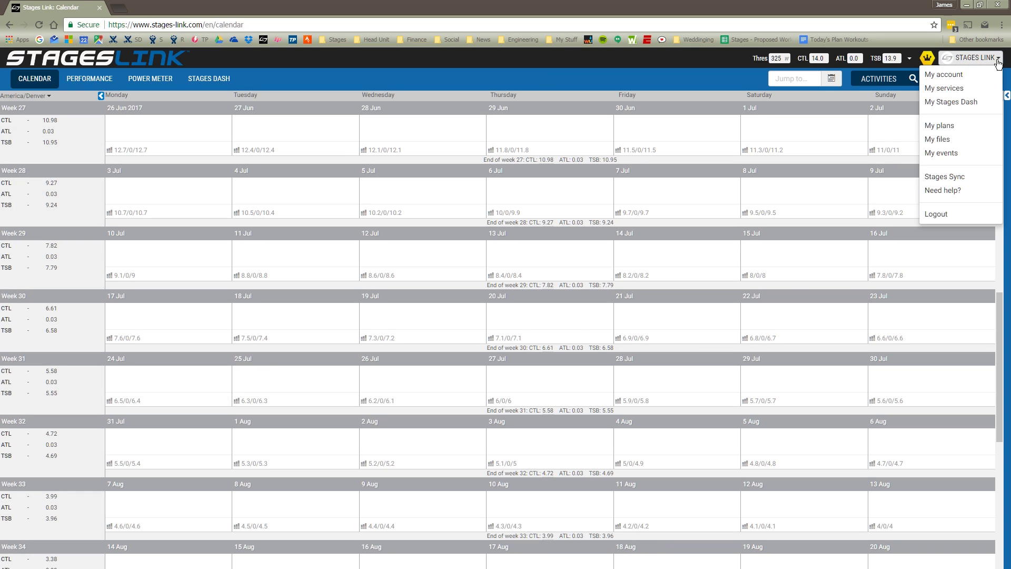
{"action": "left_click", "coordinate": [940, 125]}
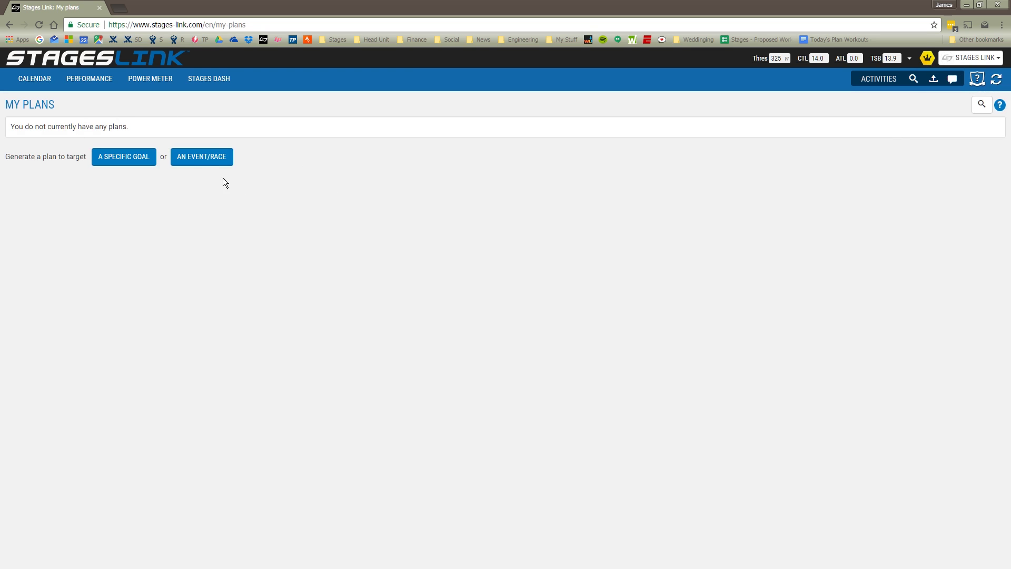
{"action": "left_click", "coordinate": [205, 158]}
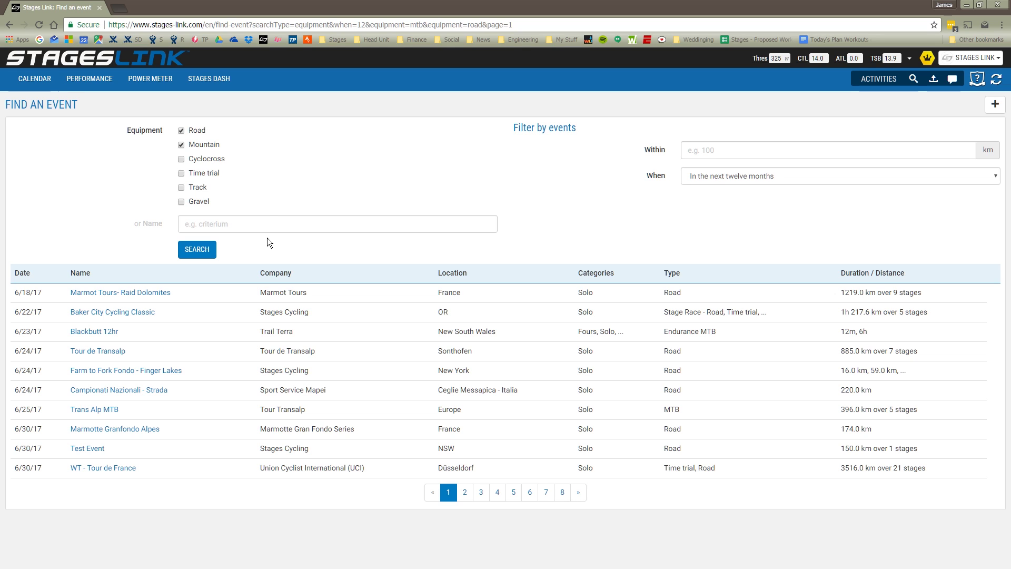
- Search events for 'farm', open Farm to Fork Fondo – Pennsylvania Dutch, and scroll to its courses
{"action": "left_click", "coordinate": [269, 219]}
{"action": "type", "text": "farm"}
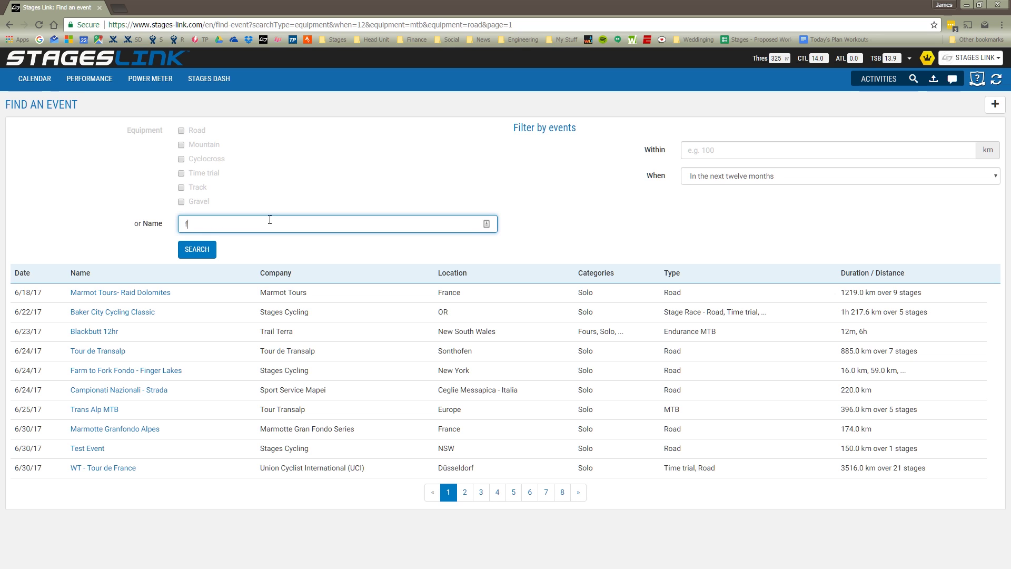
{"action": "left_click", "coordinate": [204, 249]}
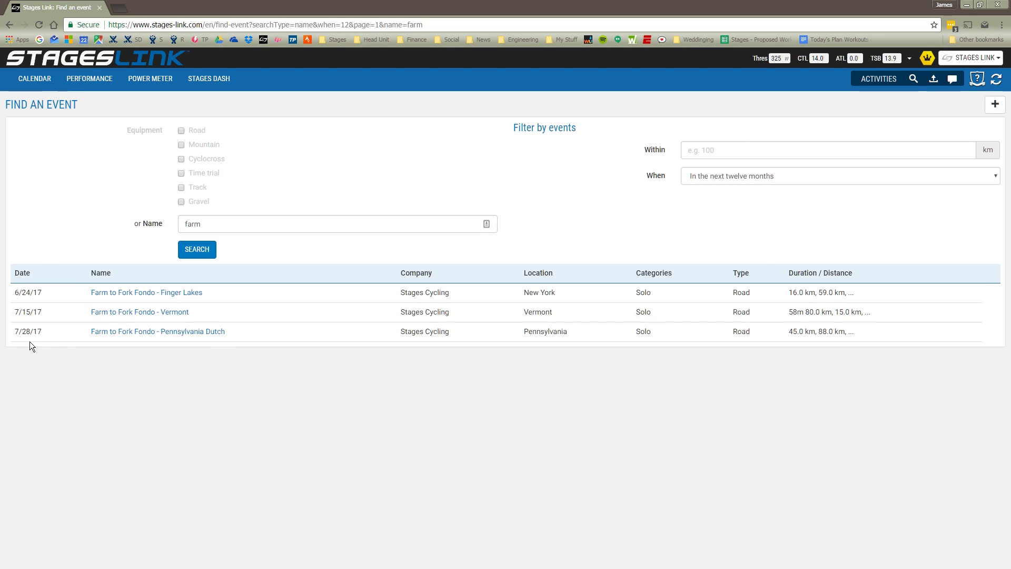
{"action": "left_click", "coordinate": [198, 335]}
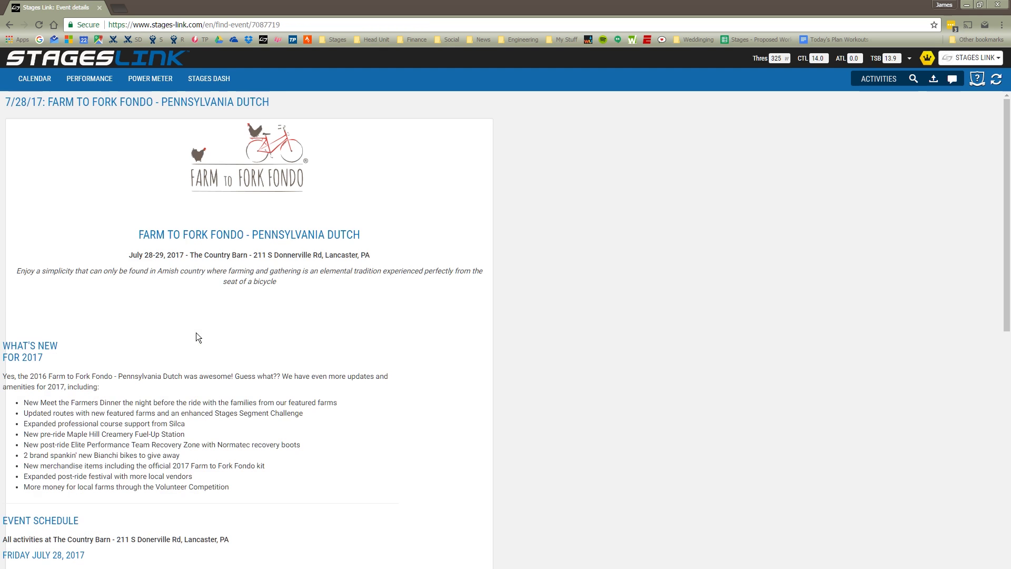
{"action": "scroll", "coordinate": [437, 320], "scroll_direction": "down", "scroll_amount": 3}
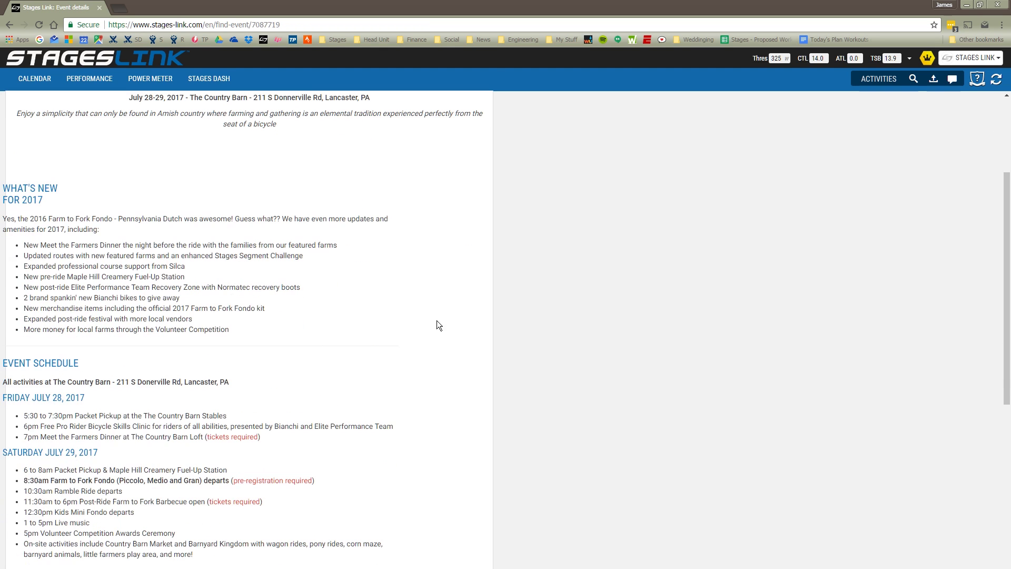
{"action": "scroll", "coordinate": [477, 362], "scroll_direction": "down", "scroll_amount": 4}
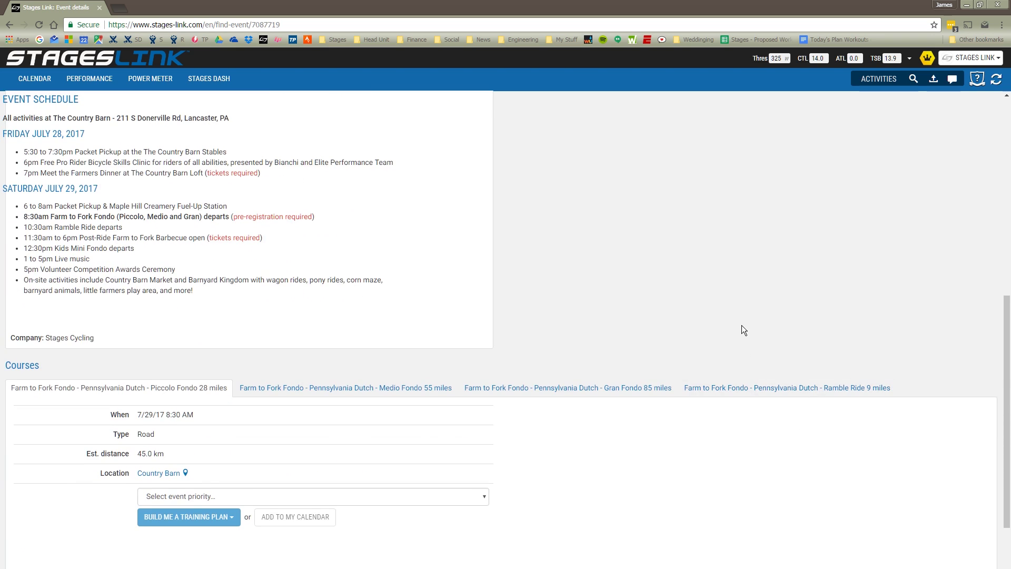
- Switch to the Gran Fondo 85 miles course and highlight its 168.0 km distance and start time
{"action": "left_click", "coordinate": [548, 392]}
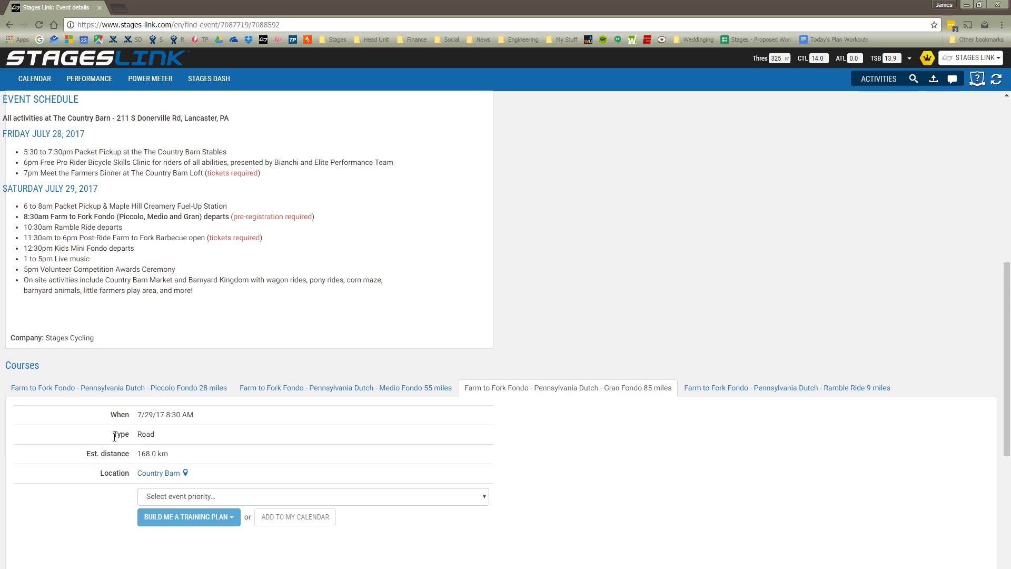
{"action": "left_click_drag", "start_coordinate": [176, 453], "coordinate": [123, 454]}
{"action": "triple_click", "coordinate": [190, 422]}
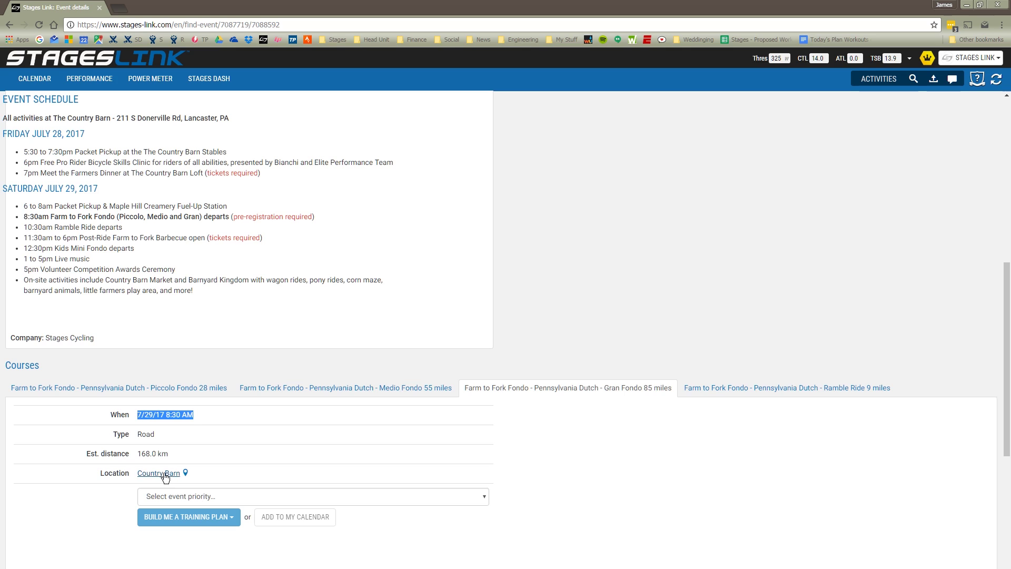
- Set the event priority to 'A' race - high importance and choose a 6 week training plan
{"action": "left_click", "coordinate": [484, 499]}
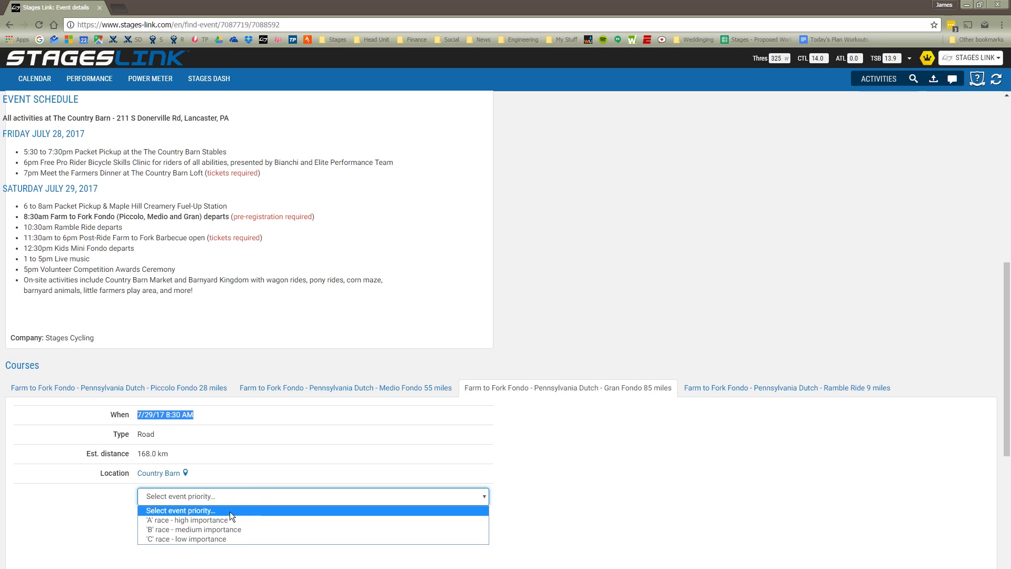
{"action": "left_click", "coordinate": [214, 519]}
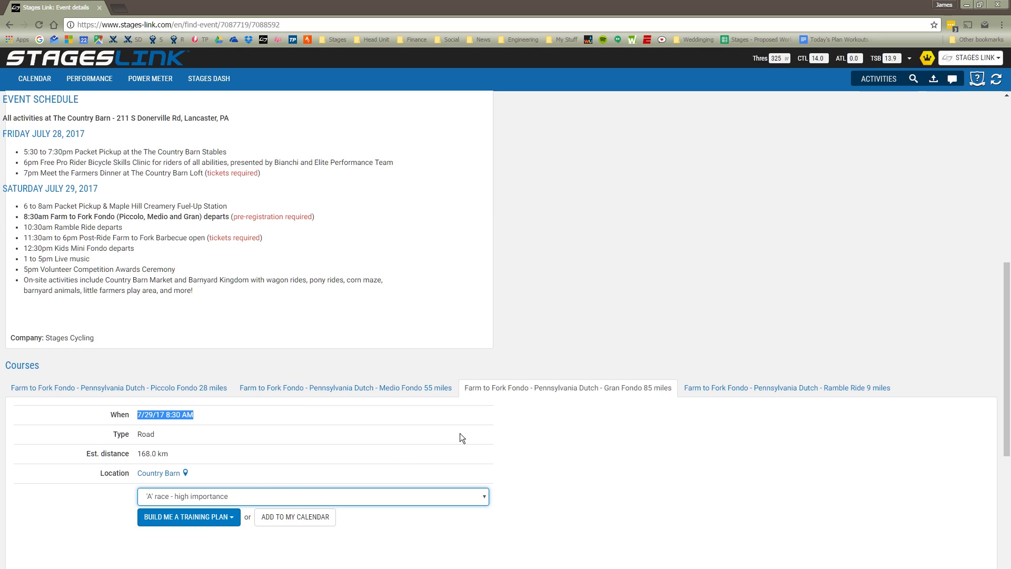
{"action": "left_click", "coordinate": [206, 518]}
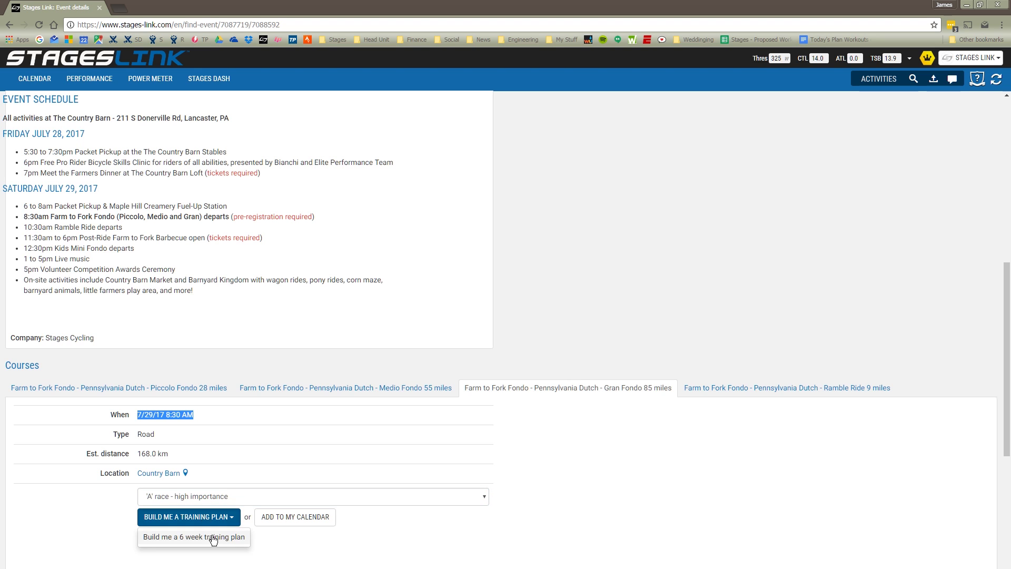
{"action": "left_click", "coordinate": [212, 537]}
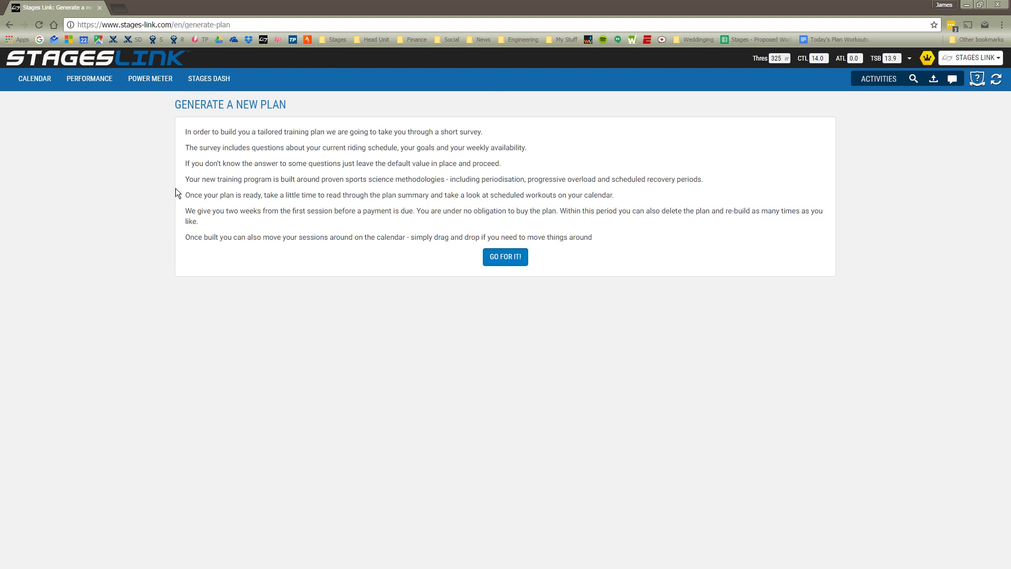
- Begin the plan survey, passing the physician consent, bike selection and weekly riding hours steps
{"action": "left_click", "coordinate": [487, 263]}
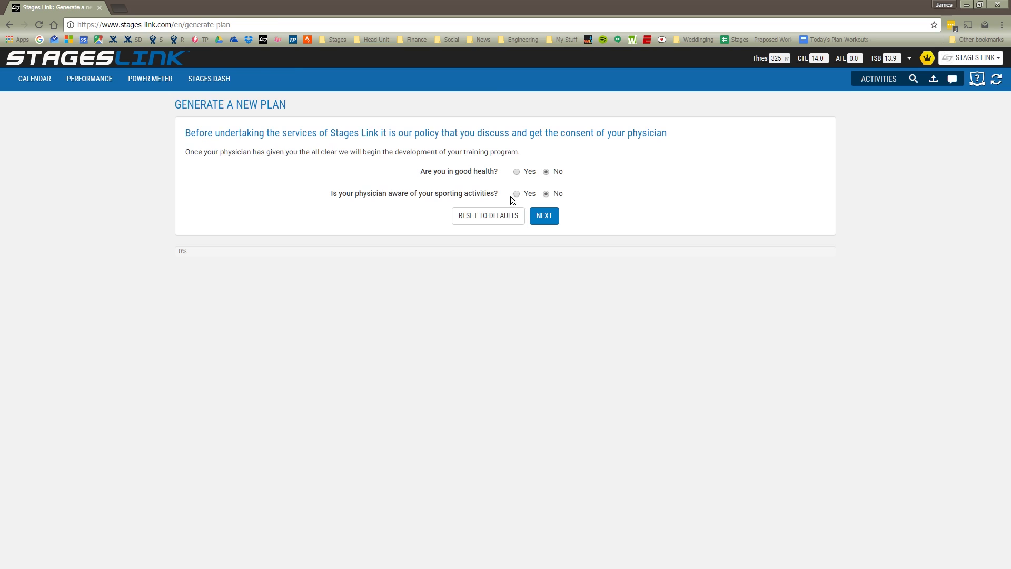
{"action": "left_click", "coordinate": [543, 216]}
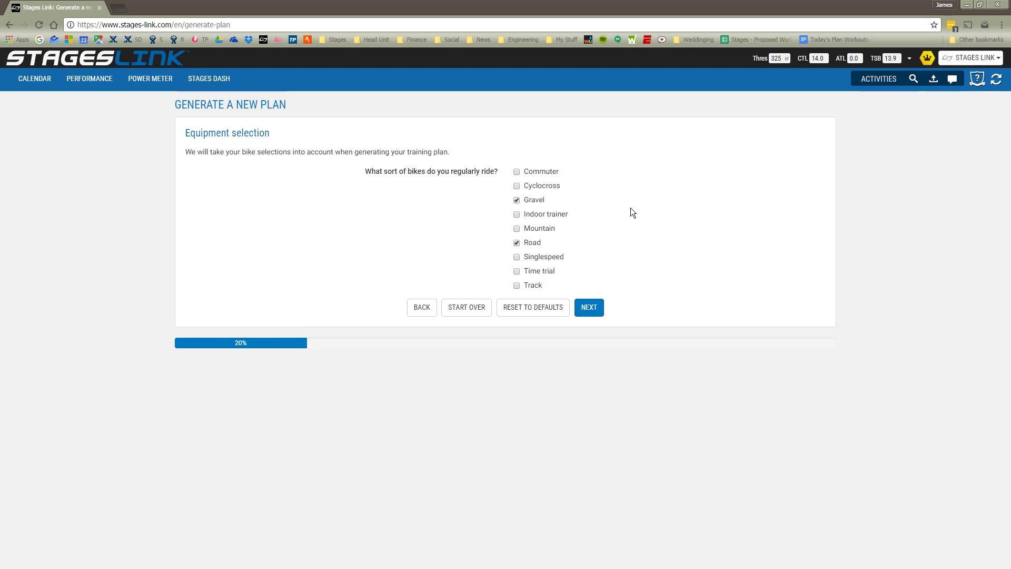
{"action": "left_click", "coordinate": [593, 311]}
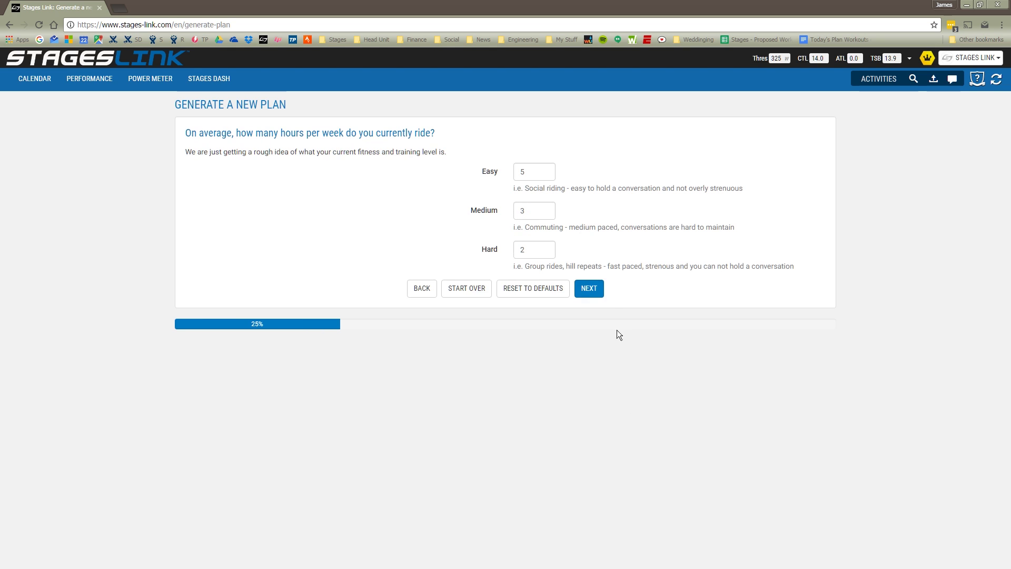
{"action": "left_click", "coordinate": [588, 292]}
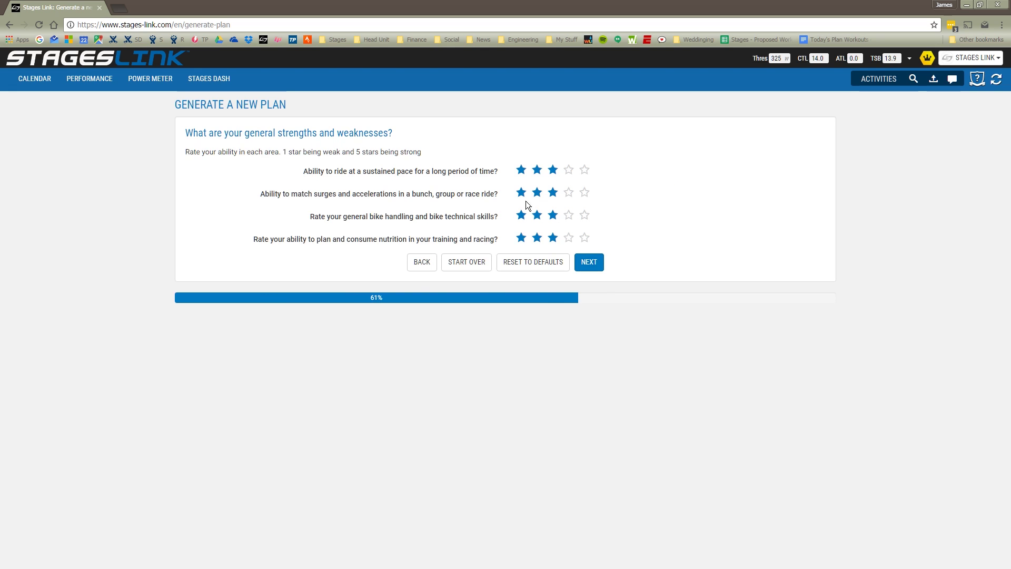
- Rate sustained pace, surges and bike handling (2 stars), then accept heart rate, power and session settings
{"action": "left_click", "coordinate": [569, 171]}
{"action": "left_click", "coordinate": [536, 194]}
{"action": "left_click", "coordinate": [537, 216]}
{"action": "left_click", "coordinate": [590, 262]}
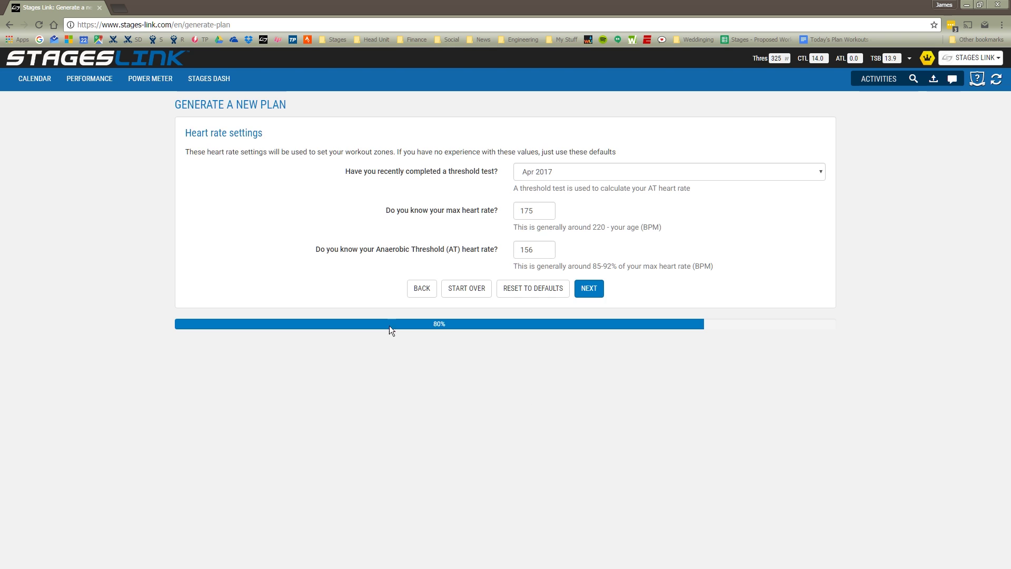
{"action": "left_click", "coordinate": [590, 288]}
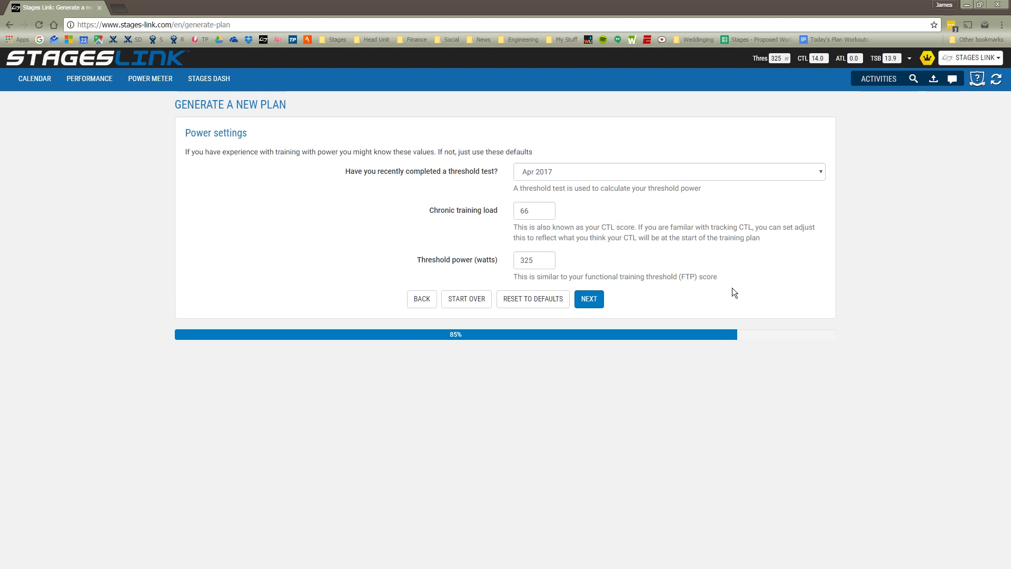
{"action": "left_click", "coordinate": [591, 303]}
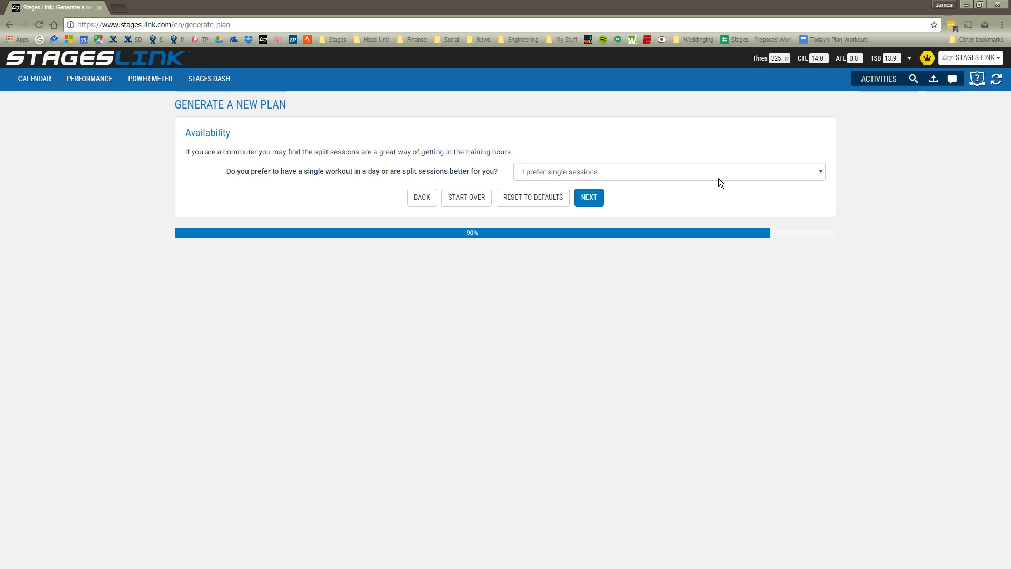
- Allow 10 total weekly hours split Mon 2, Tue 1, Thu 1, Sun 3, and build the plan
{"action": "left_click", "coordinate": [590, 198]}
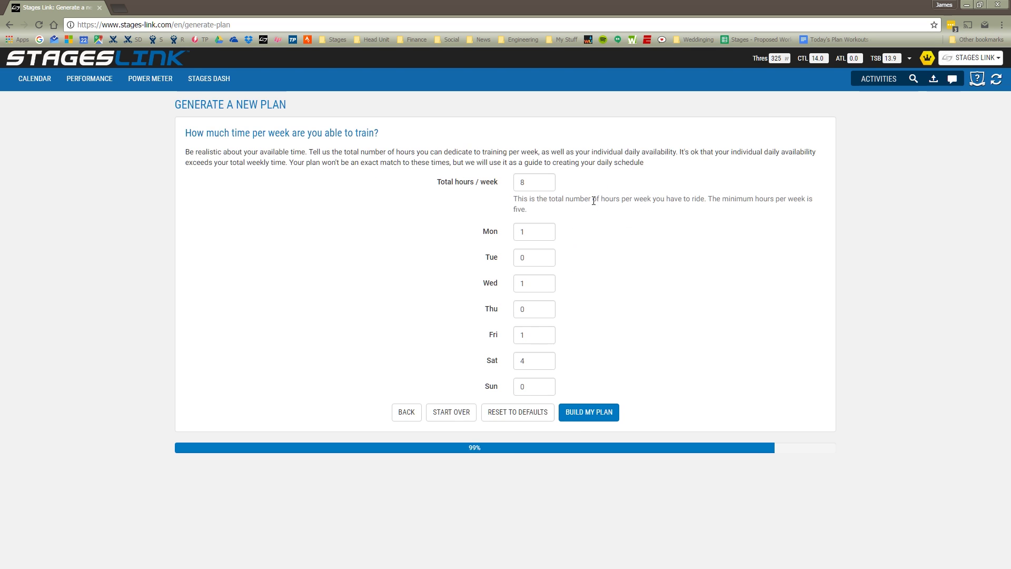
{"action": "left_click", "coordinate": [523, 183]}
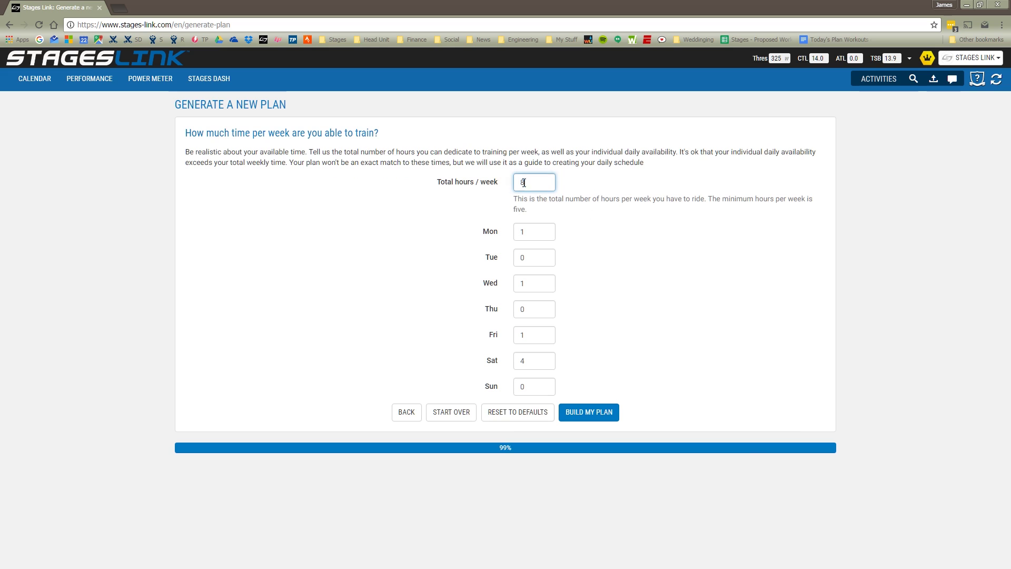
{"action": "type", "text": "10"}
{"action": "key", "text": "Tab"}
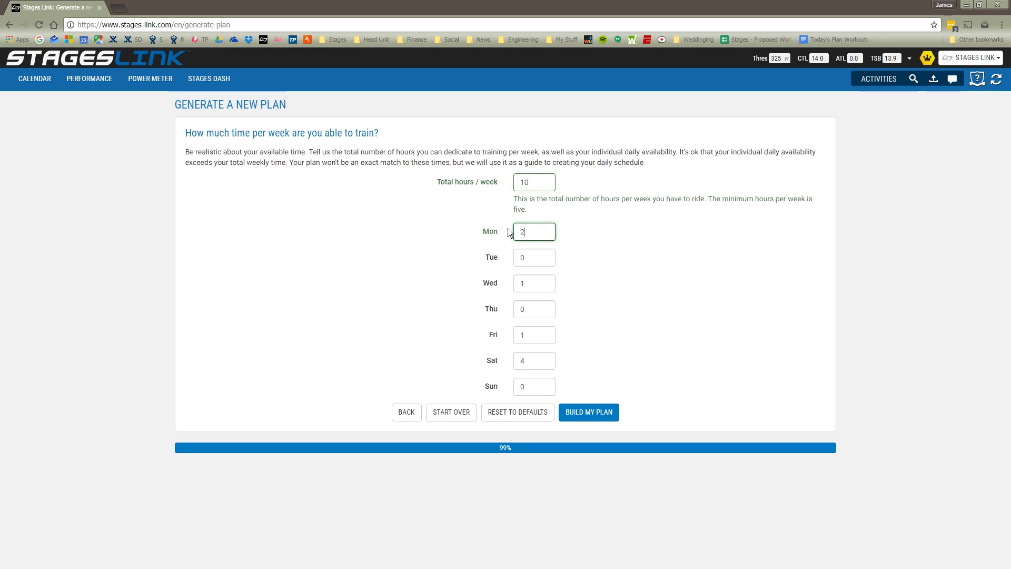
{"action": "key", "text": "Tab"}
{"action": "type", "text": "1"}
{"action": "key", "text": "Tab"}
{"action": "key", "text": "Tab"}
{"action": "type", "text": "1"}
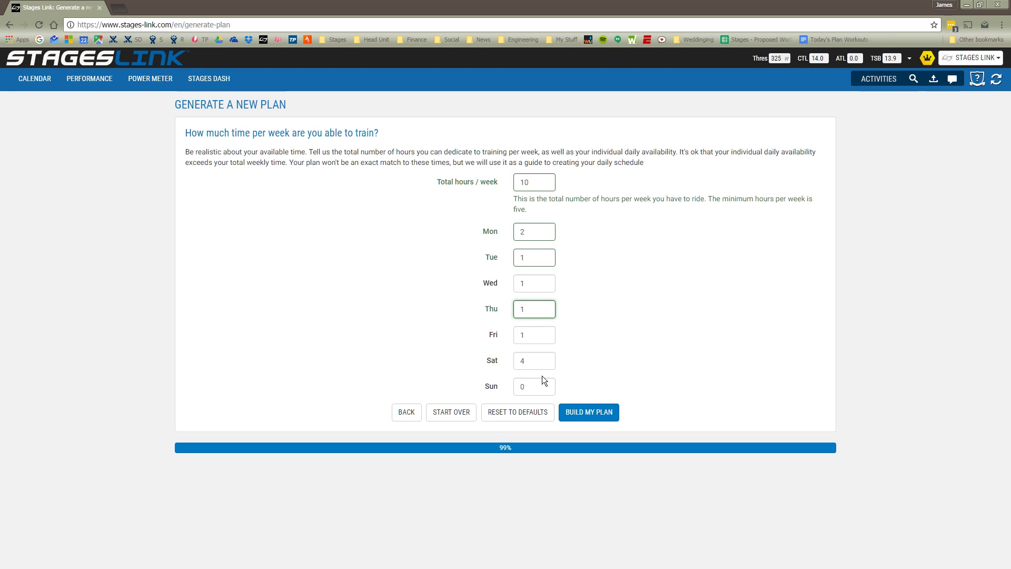
{"action": "key", "text": "Tab"}
{"action": "key", "text": "Tab"}
{"action": "key", "text": "Tab"}
{"action": "type", "text": "3"}
{"action": "left_click", "coordinate": [639, 374]}
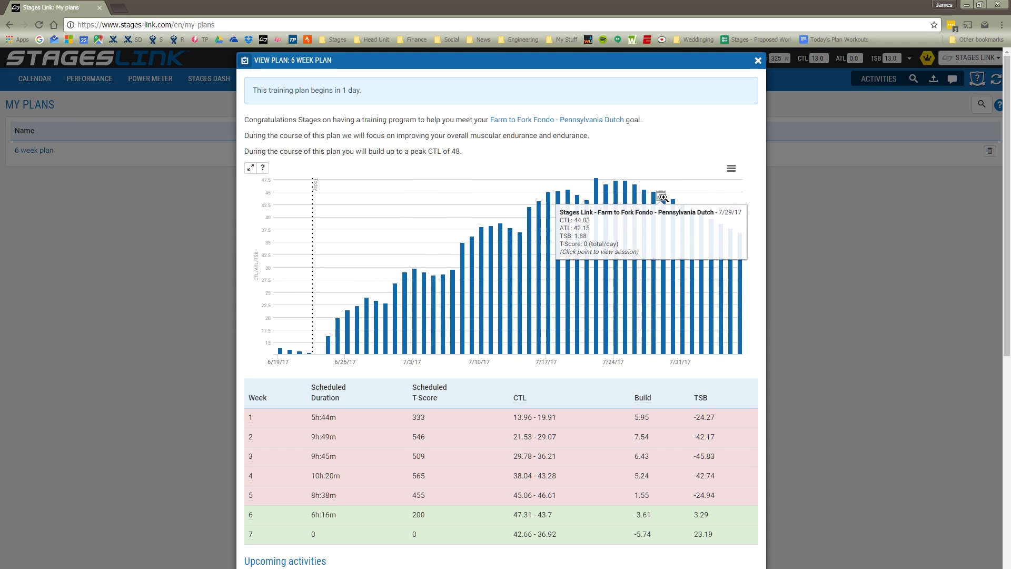
- View the 7/29/17 event day from the chart, close it, and scroll through the plan summary
{"action": "left_click", "coordinate": [663, 198]}
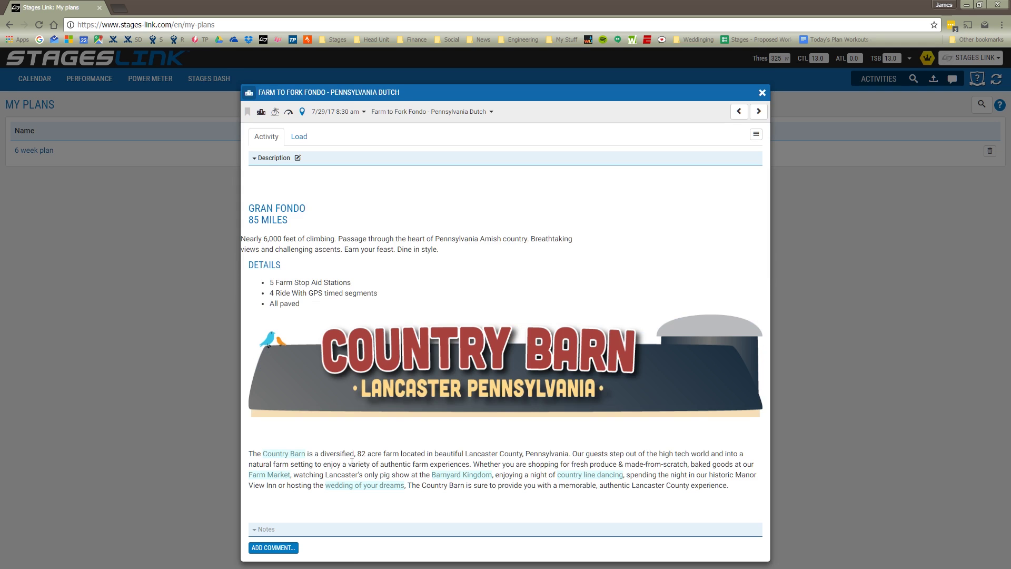
{"action": "key", "text": "Escape"}
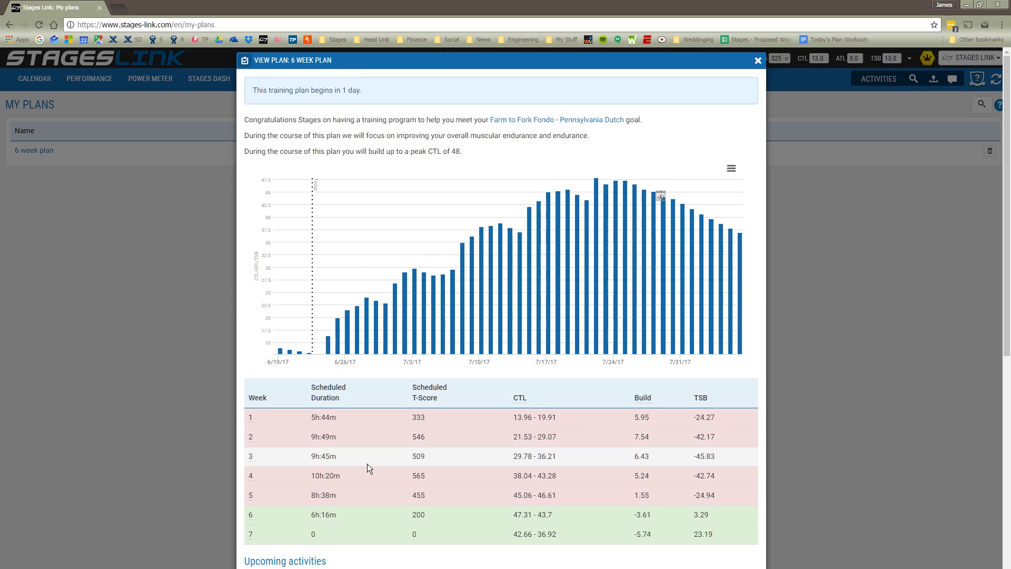
{"action": "scroll", "coordinate": [368, 463], "scroll_direction": "down", "scroll_amount": 1}
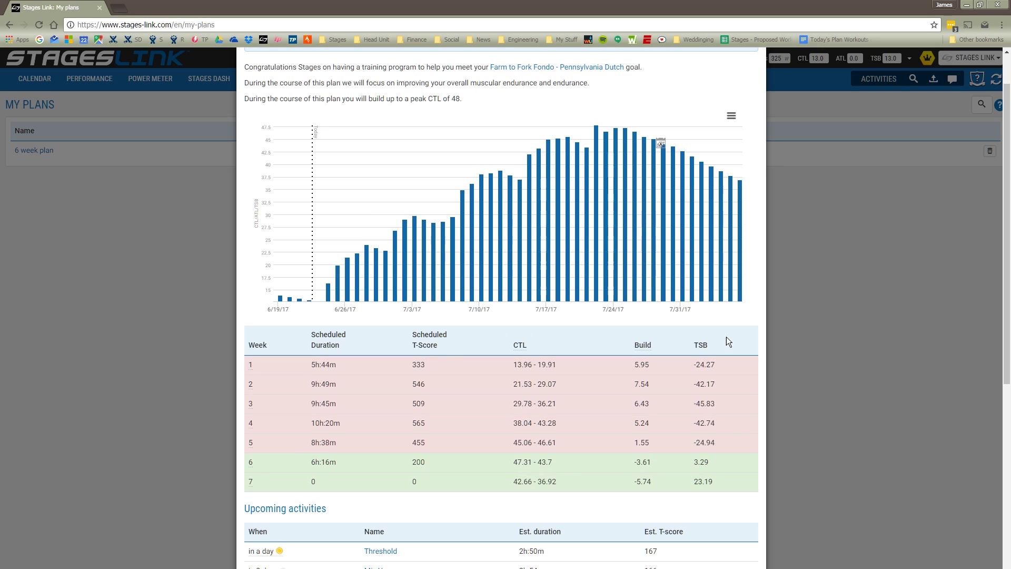
{"action": "scroll", "coordinate": [724, 343], "scroll_direction": "down", "scroll_amount": 4}
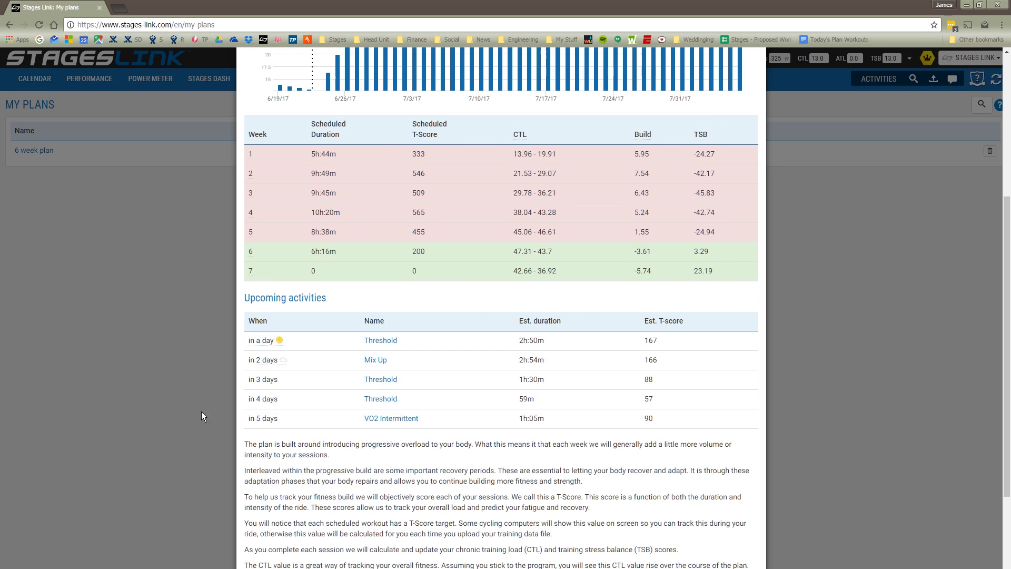
{"action": "scroll", "coordinate": [692, 363], "scroll_direction": "down", "scroll_amount": 4}
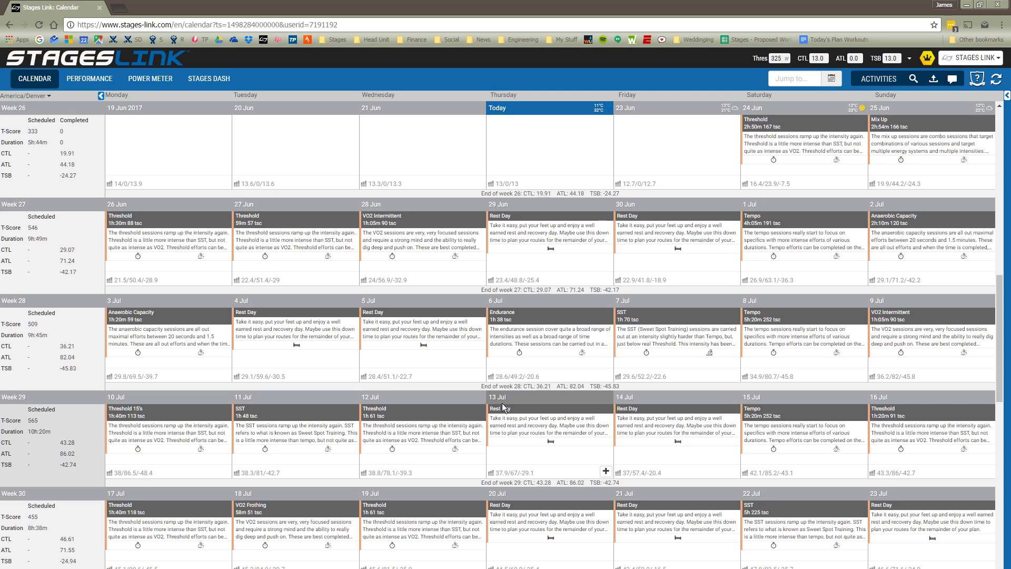
- Scroll the calendar down and back up through the plan's scheduled weeks 26 to 32
{"action": "scroll", "coordinate": [677, 316], "scroll_direction": "down", "scroll_amount": 4}
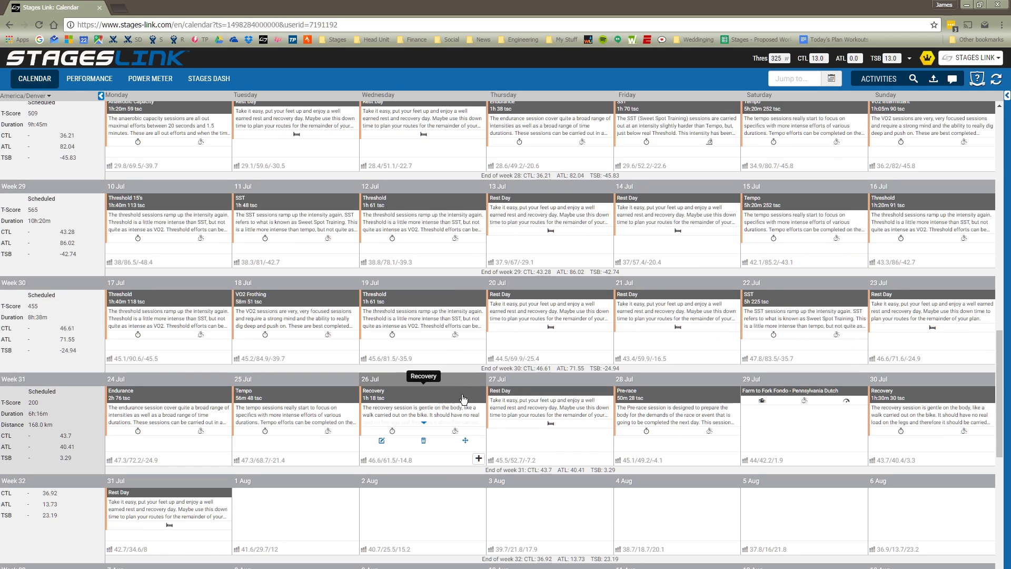
{"action": "scroll", "coordinate": [463, 395], "scroll_direction": "up", "scroll_amount": 3}
{"action": "scroll", "coordinate": [462, 393], "scroll_direction": "up", "scroll_amount": 2}
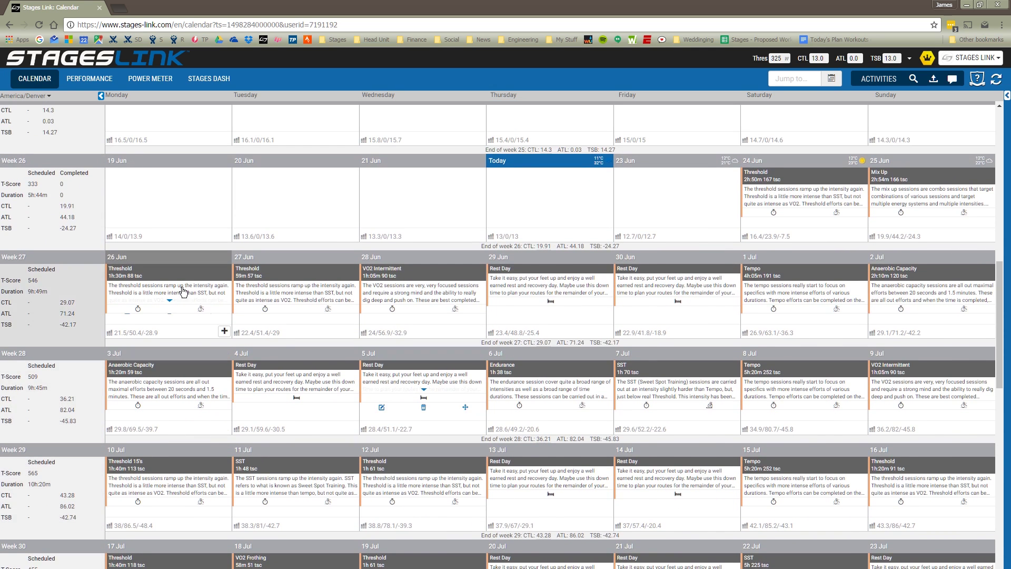
- Open the 28 Jun VO2 Intermittent workout and scroll to its 20× 15-second interval breakdown
{"action": "left_click", "coordinate": [387, 270]}
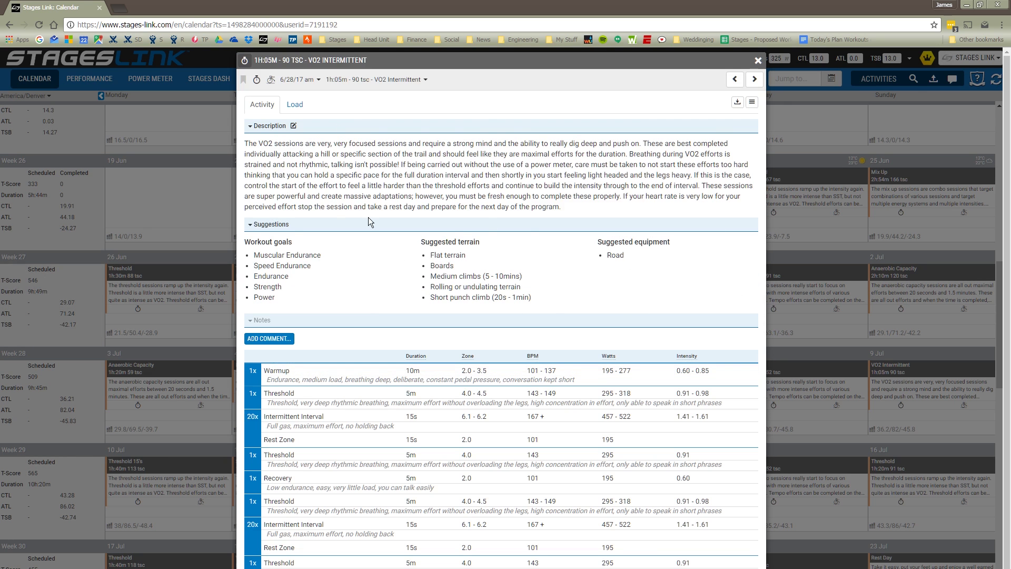
{"action": "scroll", "coordinate": [409, 329], "scroll_direction": "down", "scroll_amount": 1}
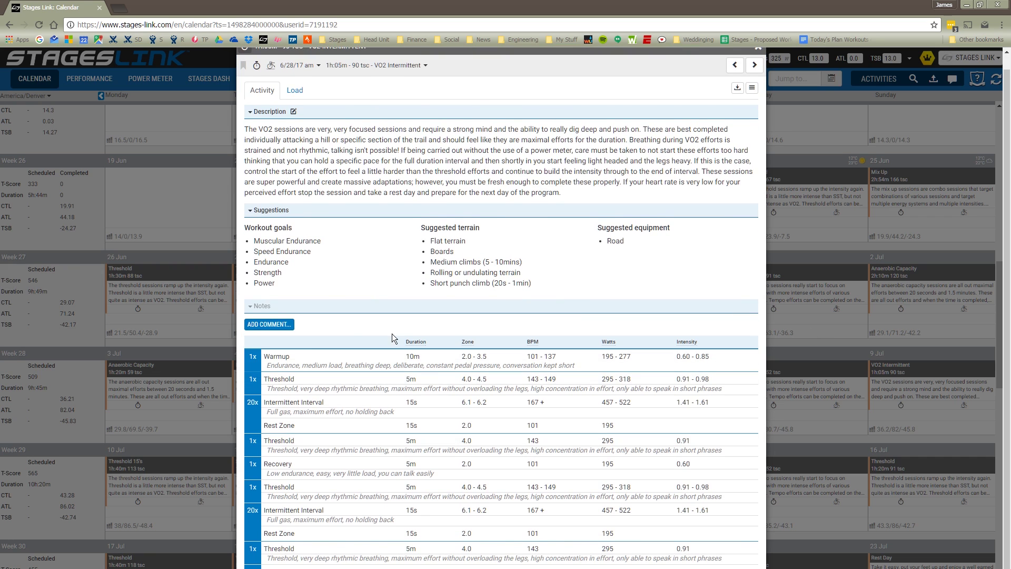